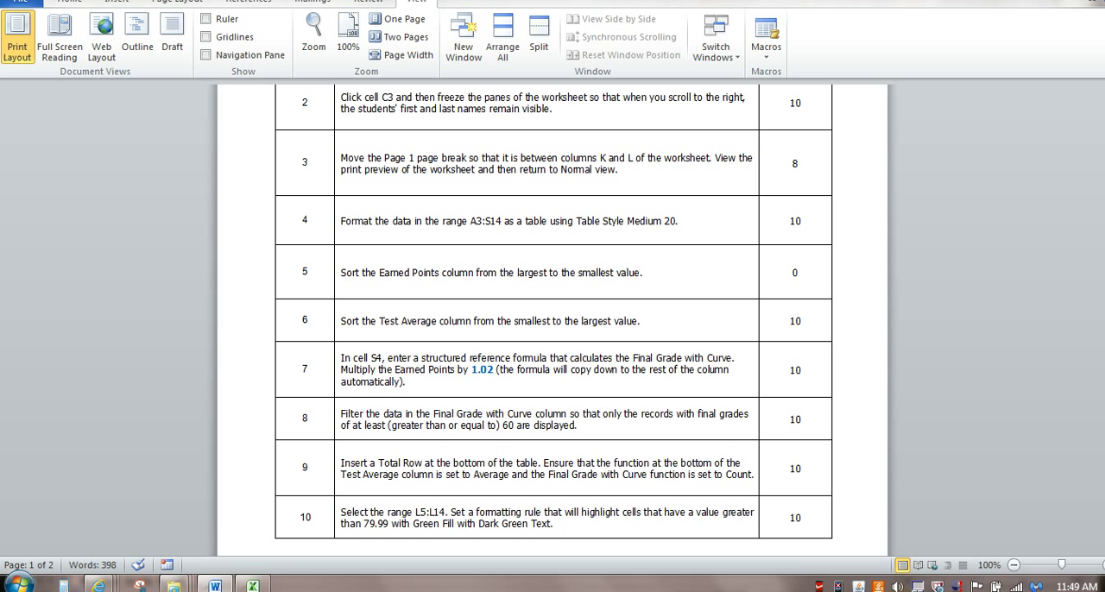
- Switch to the Exploring_e04_Grader_IR.xlsx workbook in Excel and sort the Earned Points column from largest to smallest
key(alt+Tab)
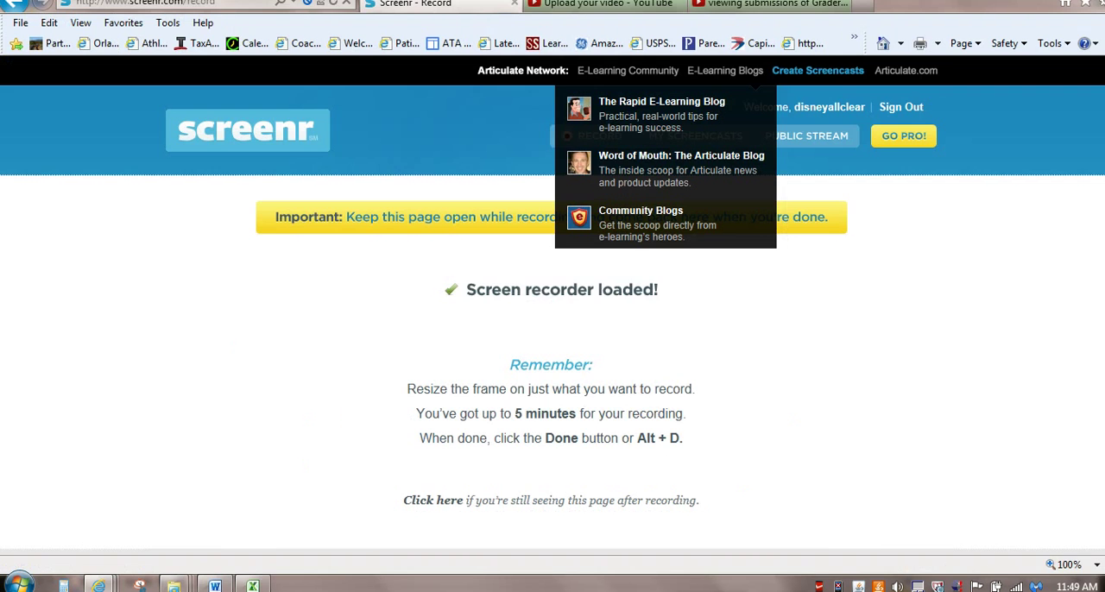
key(alt+Tab)
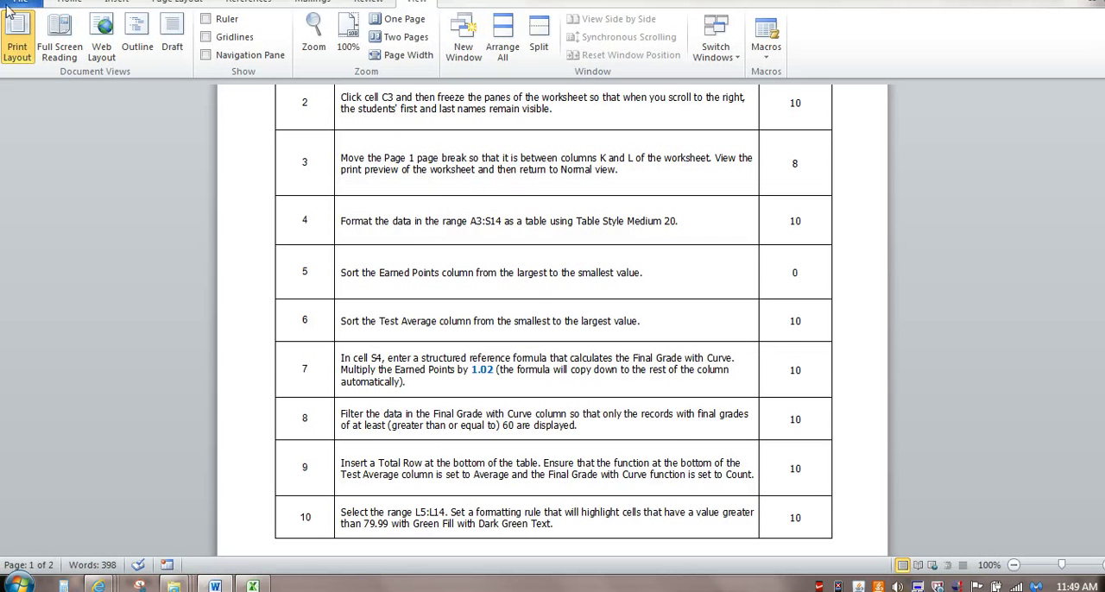
click(253, 586)
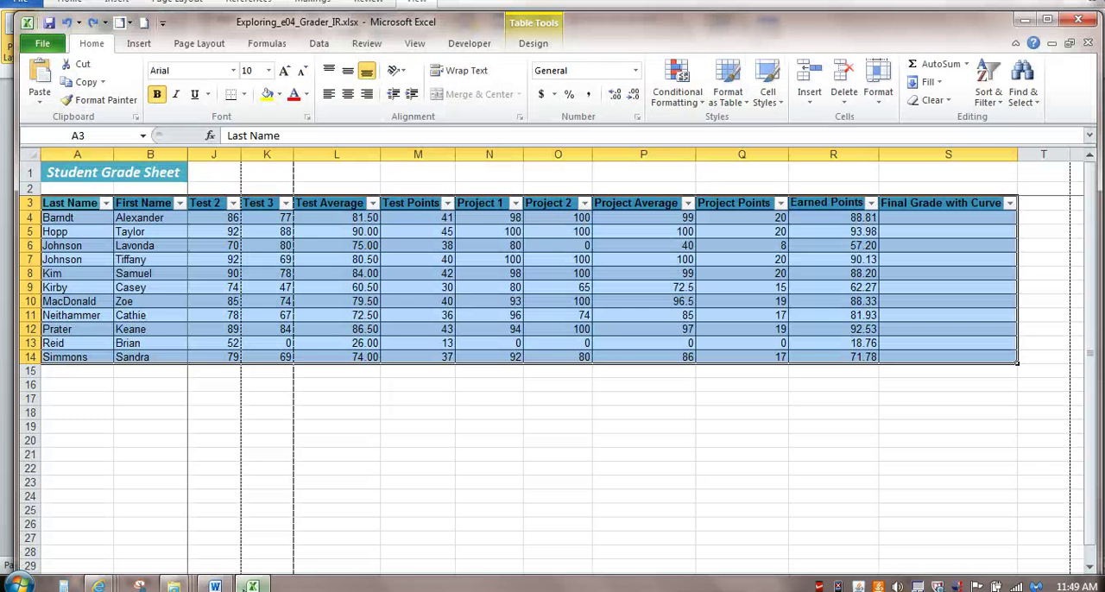
click(871, 204)
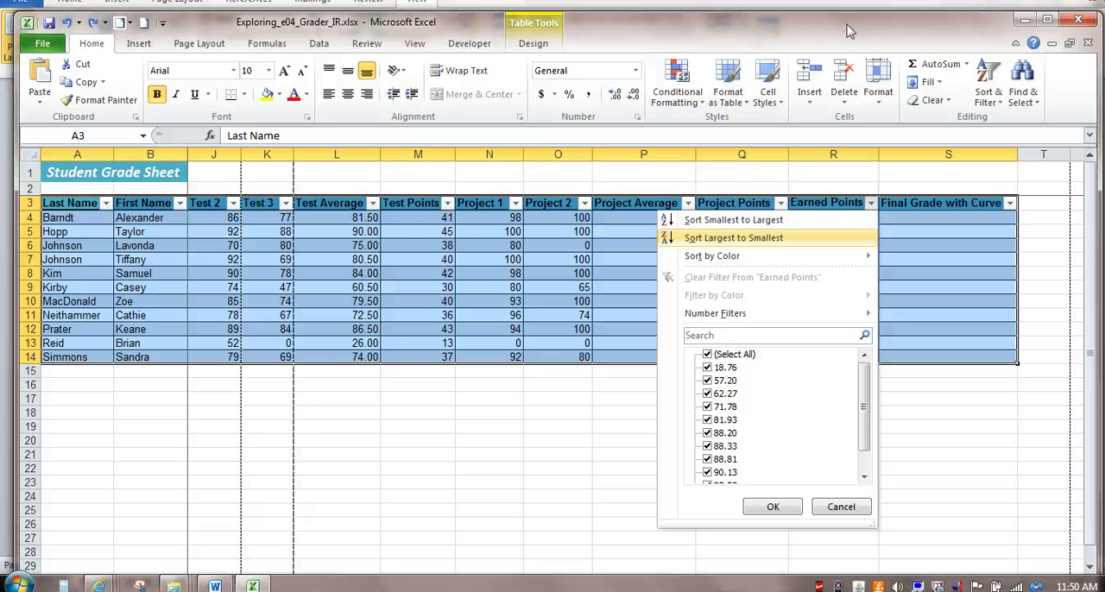
click(836, 239)
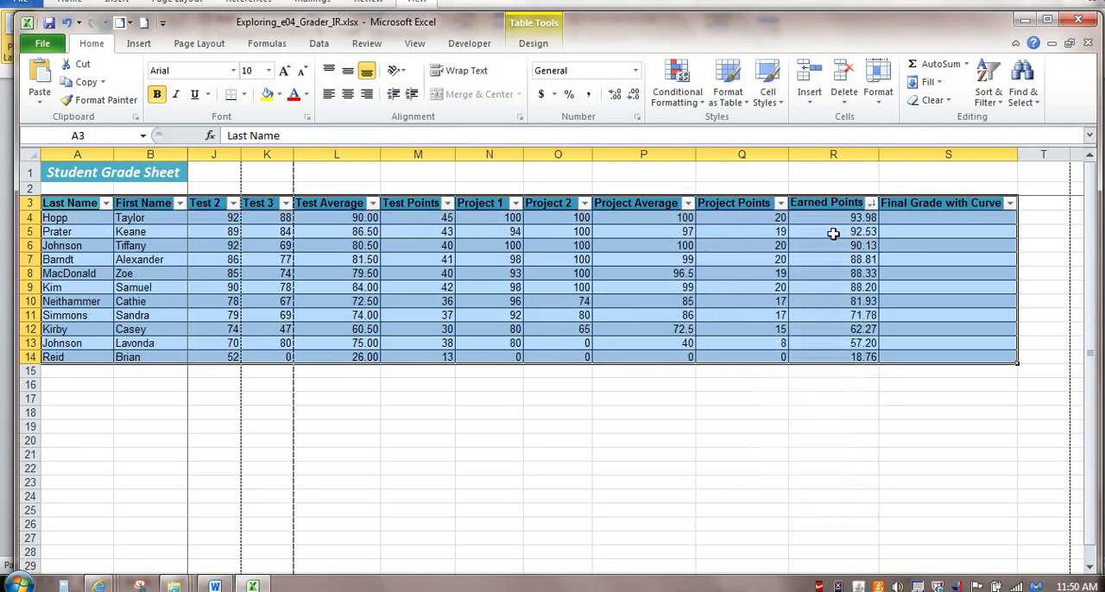
- Sort the table by the Test Average column from smallest to largest
click(373, 203)
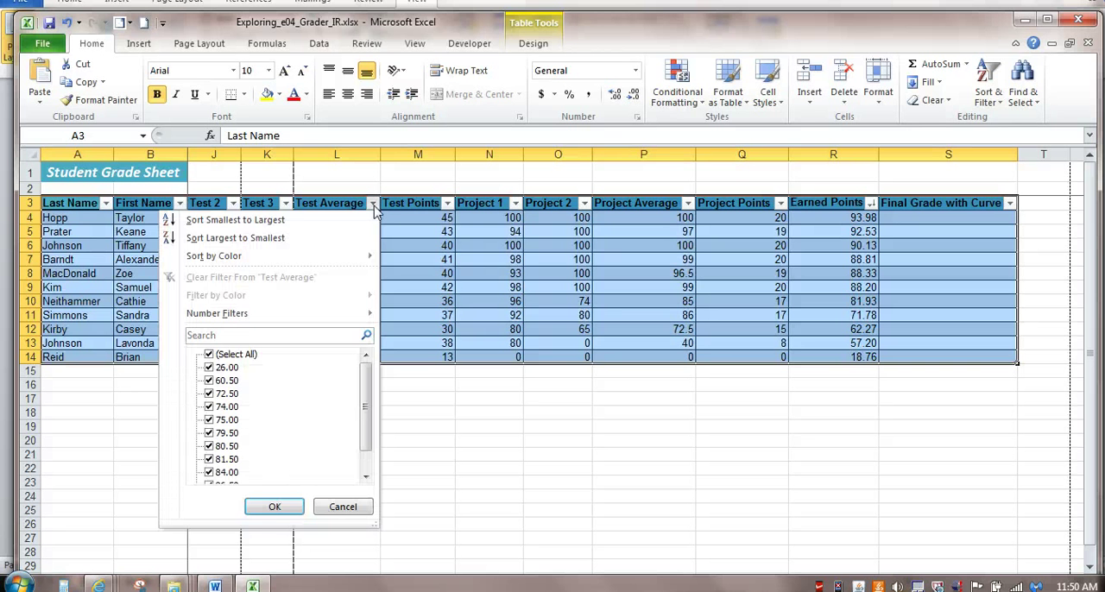
click(363, 216)
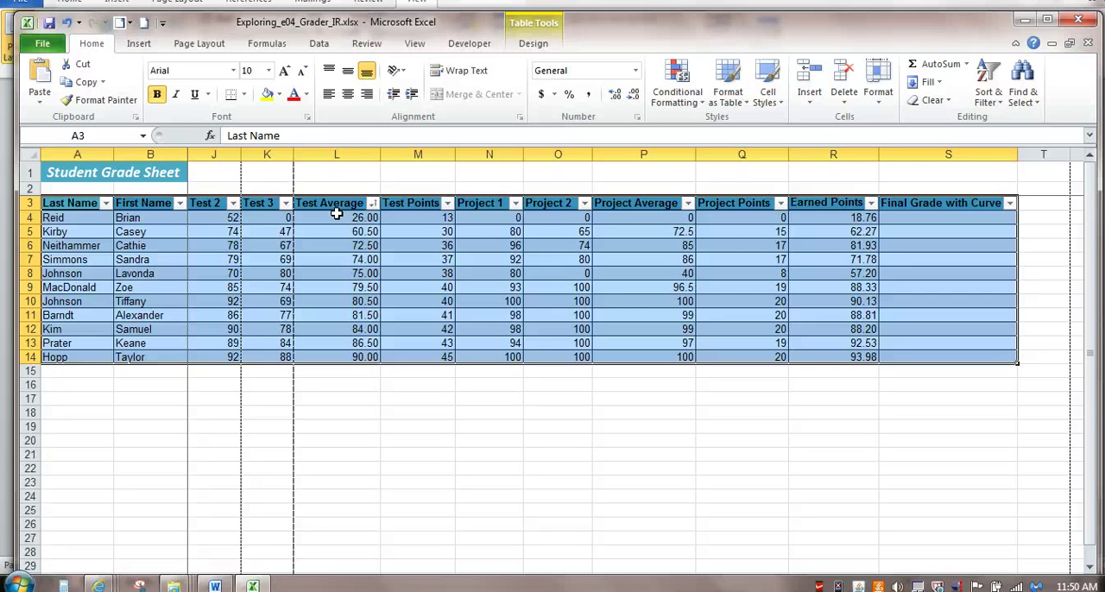
click(336, 215)
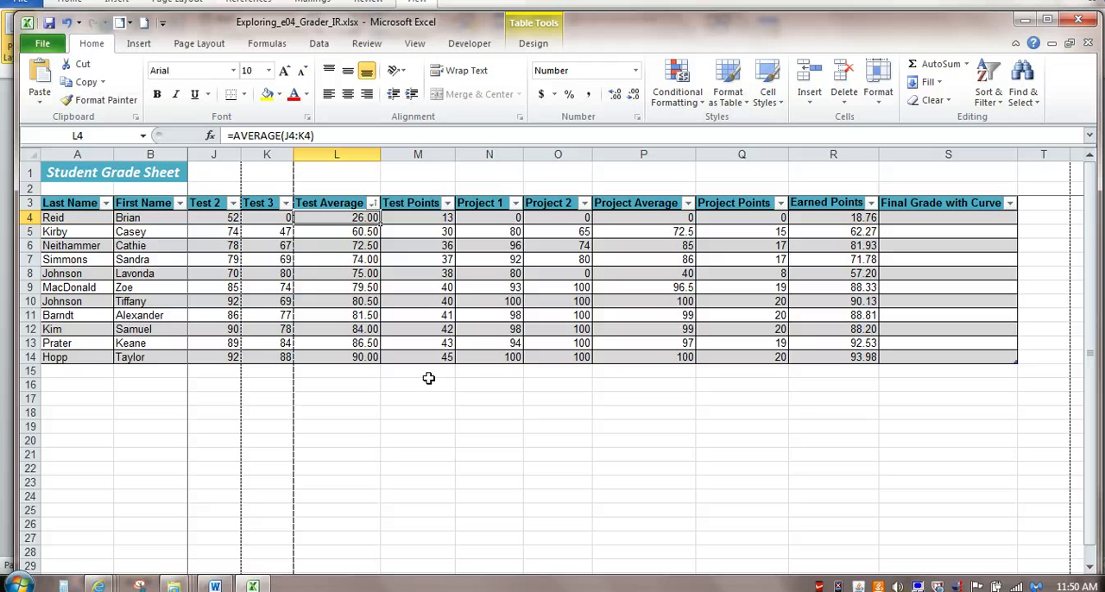
- Enter the structured reference formula =[@[Earned Points]]*1.02 in cell S4 of the Final Grade with Curve column
key(alt+Tab)
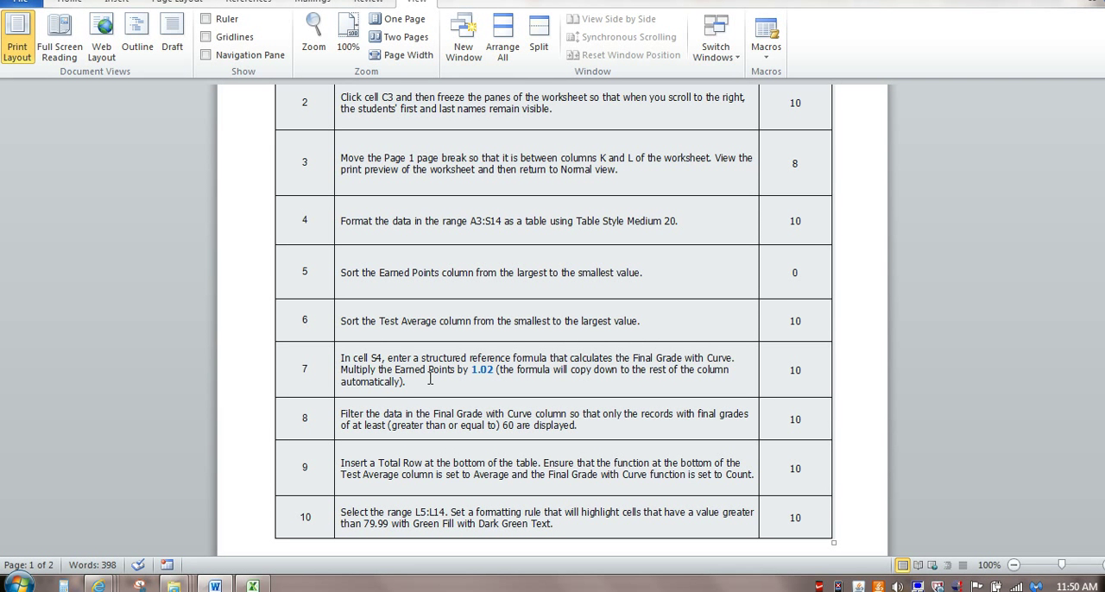
key(alt+Tab)
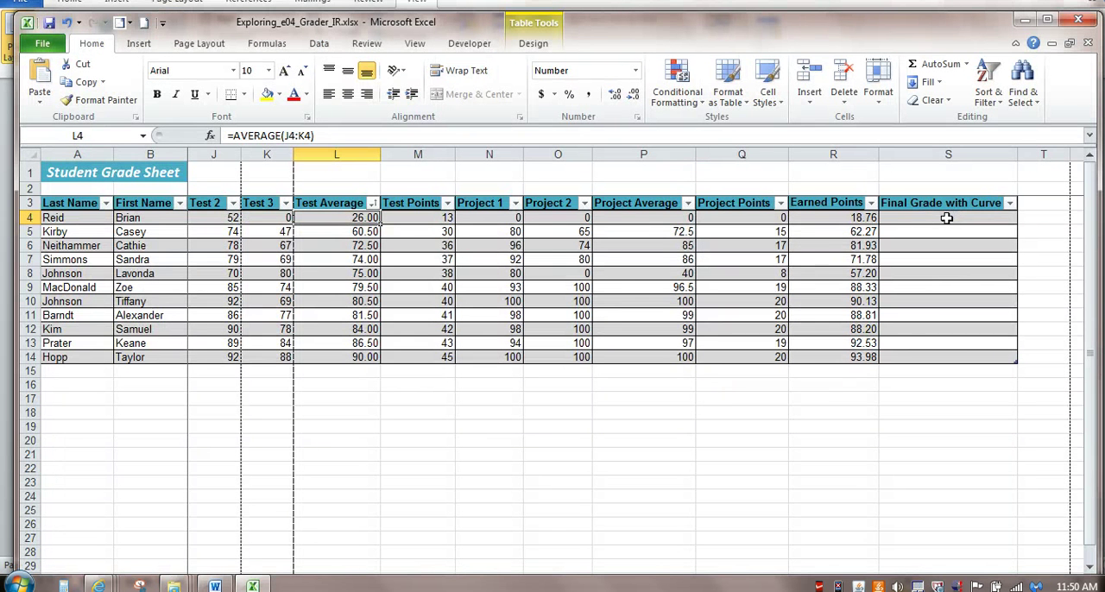
click(947, 219)
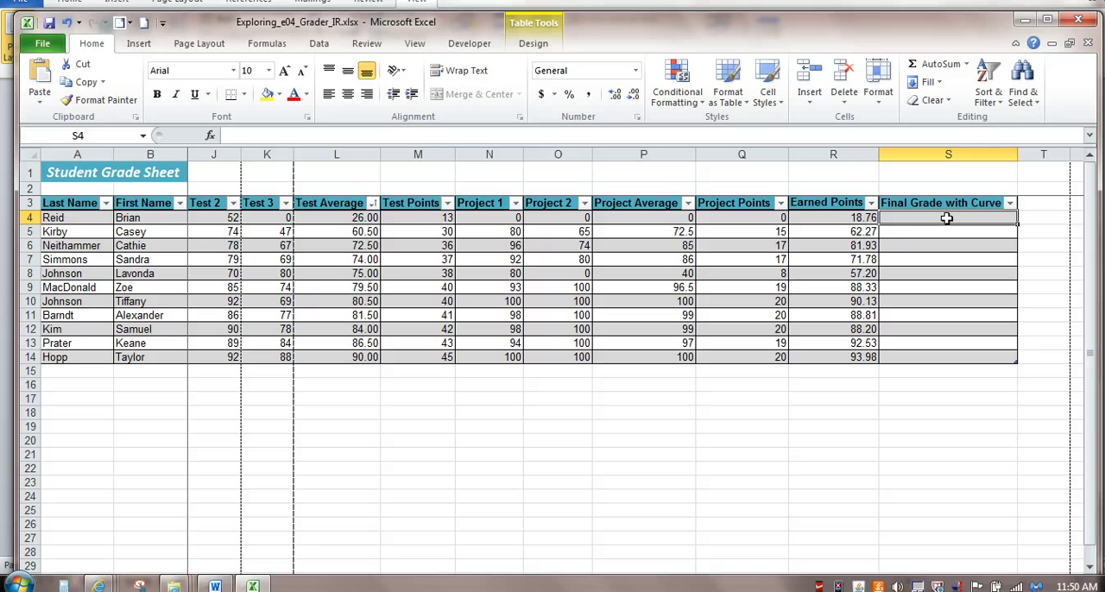
text(=)
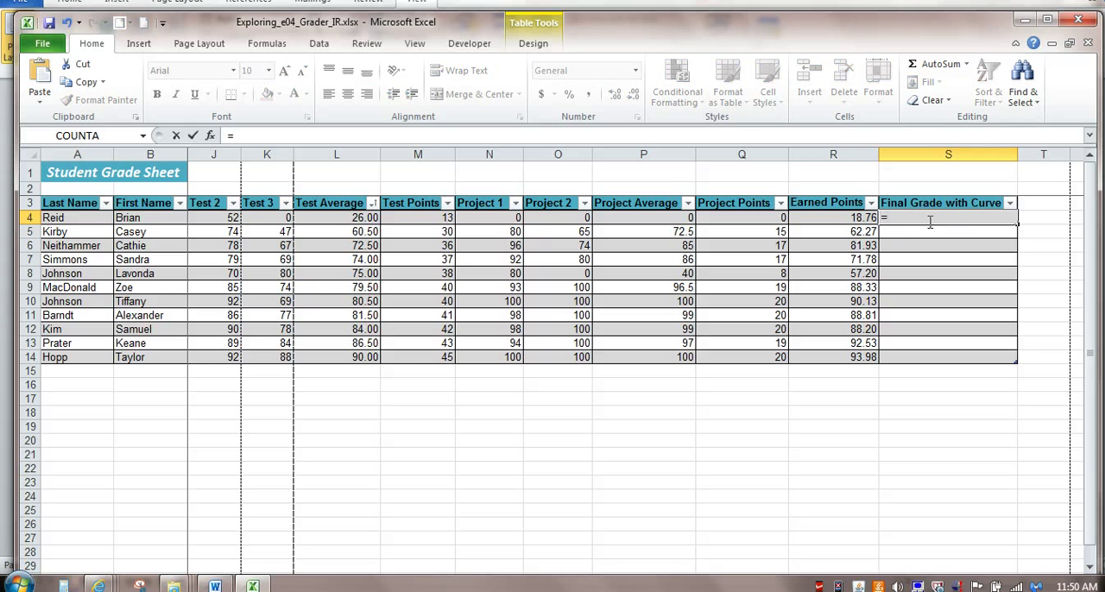
click(866, 218)
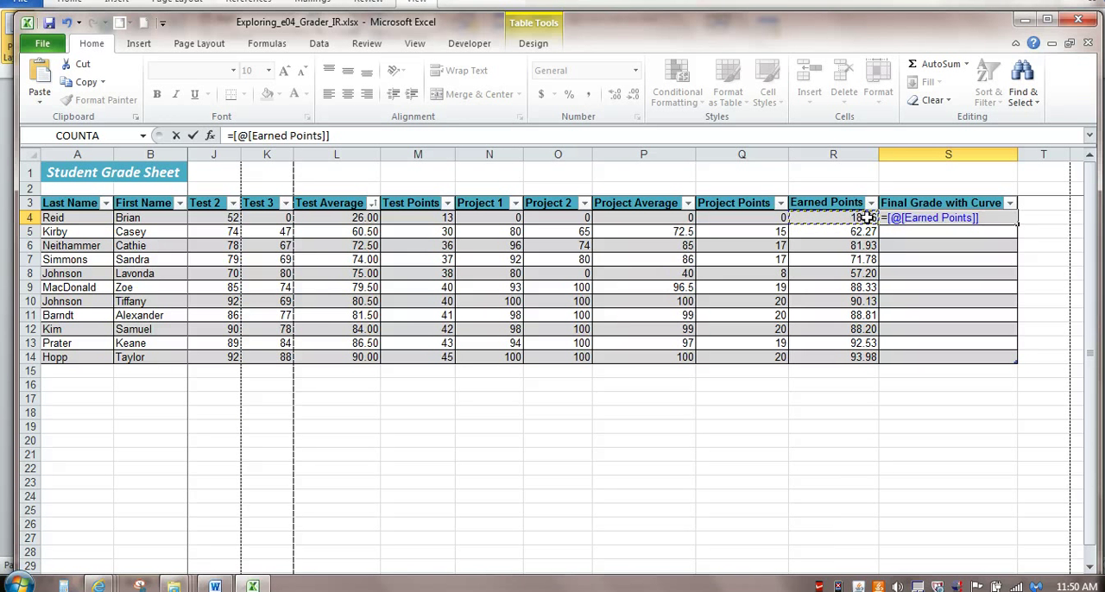
text(*1.01)
key(BackSpace)
text(2)
key(Return)
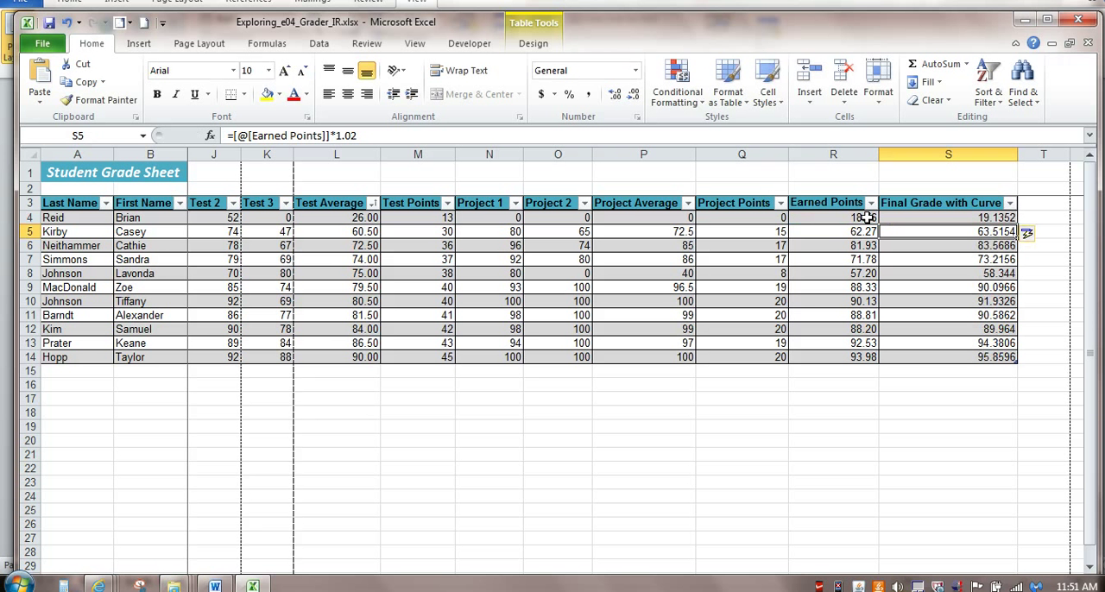
- Filter the Final Grade with Curve column to show only values greater than or equal to 60
key(alt+Tab)
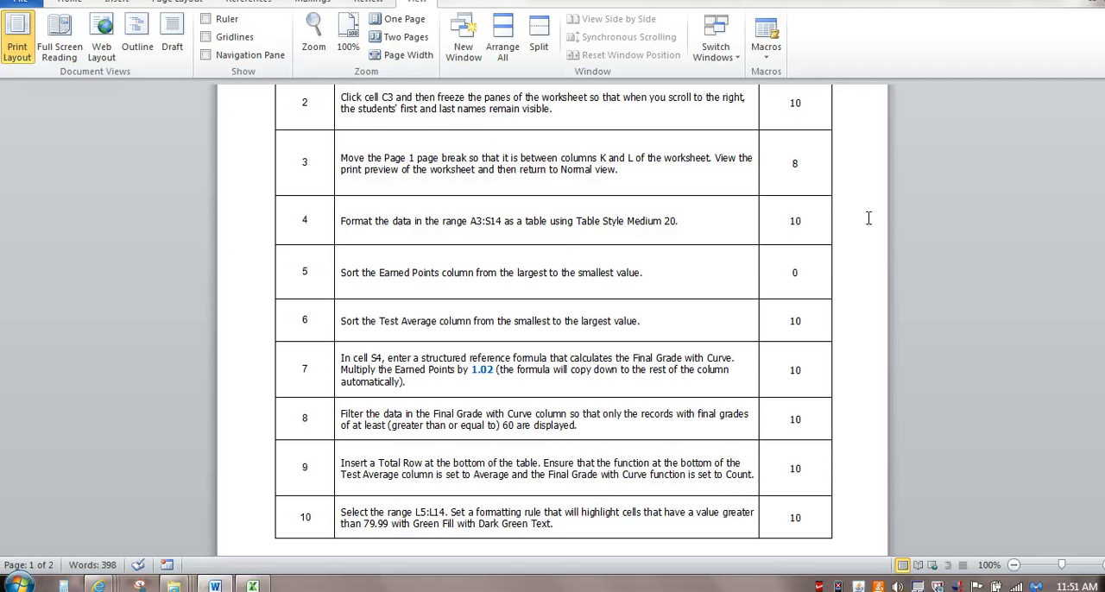
key(alt+Tab)
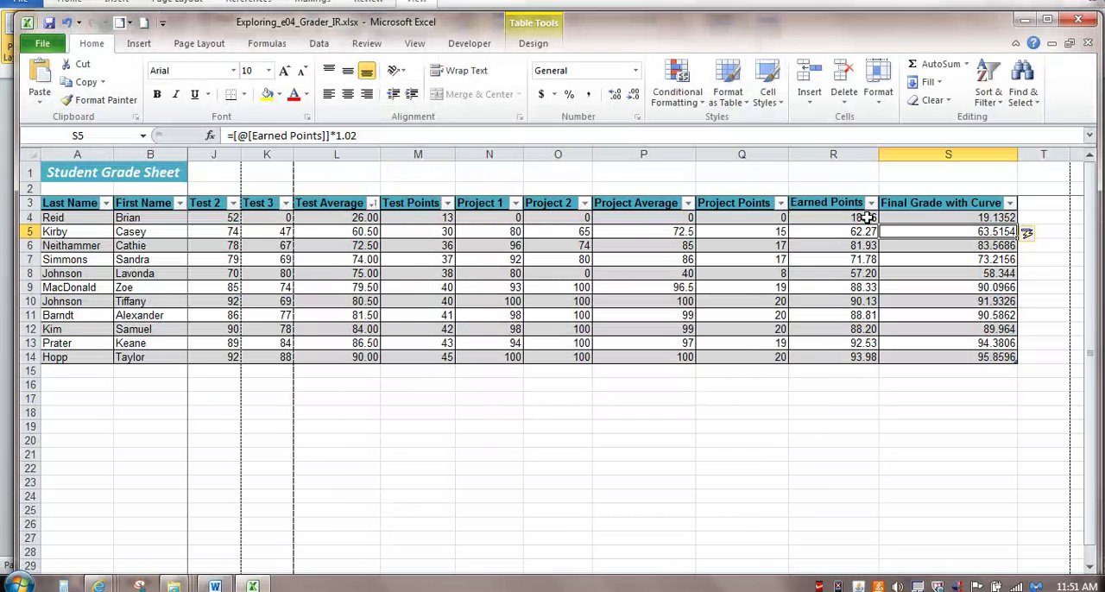
click(1010, 204)
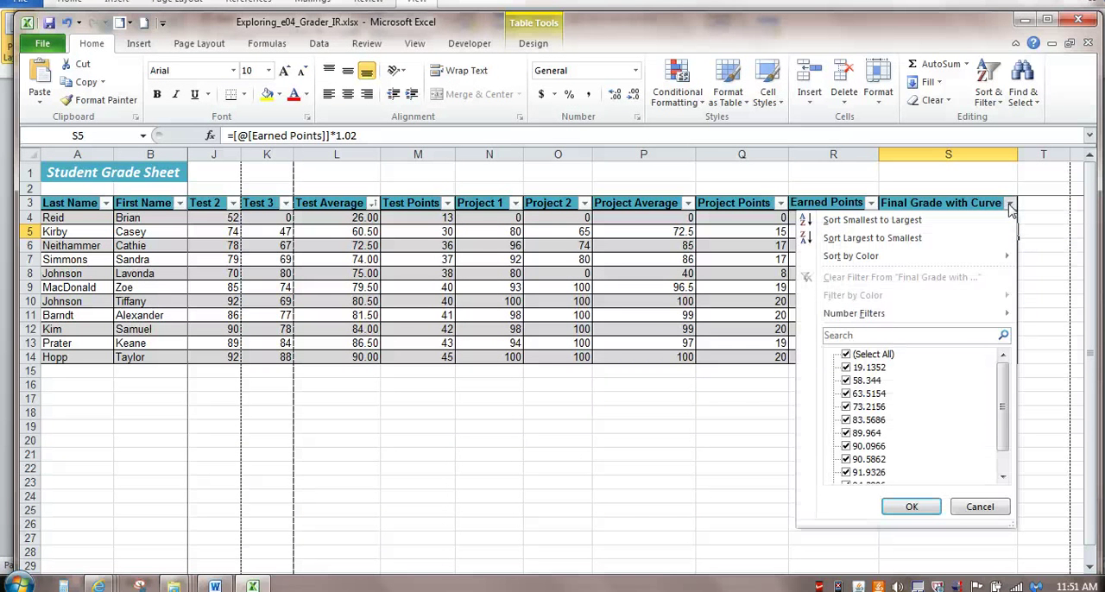
mouse_move(950, 314)
mouse_move(832, 318)
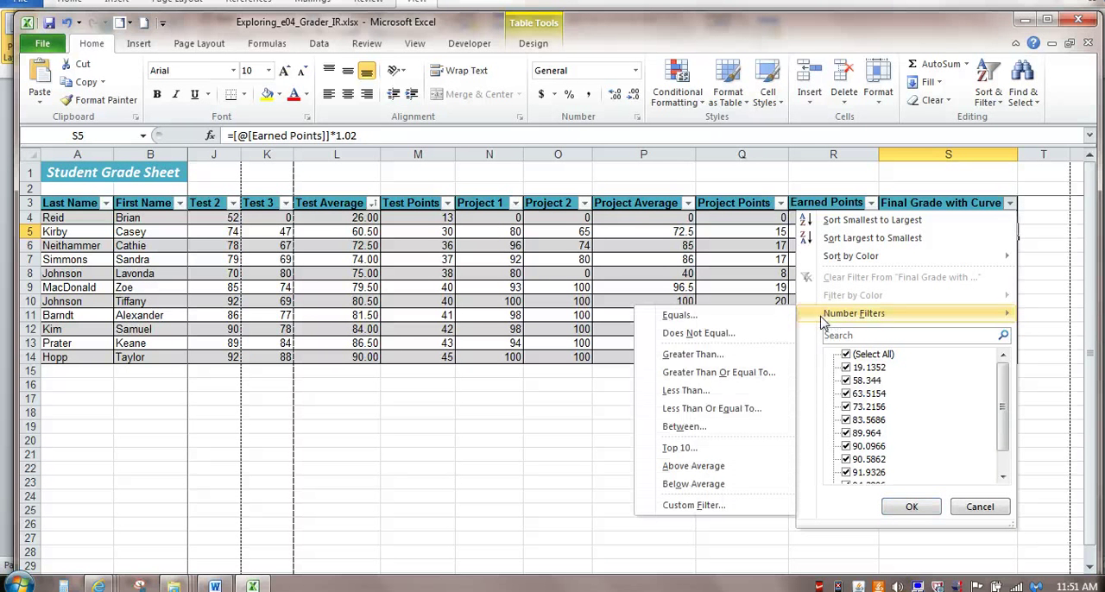
click(757, 375)
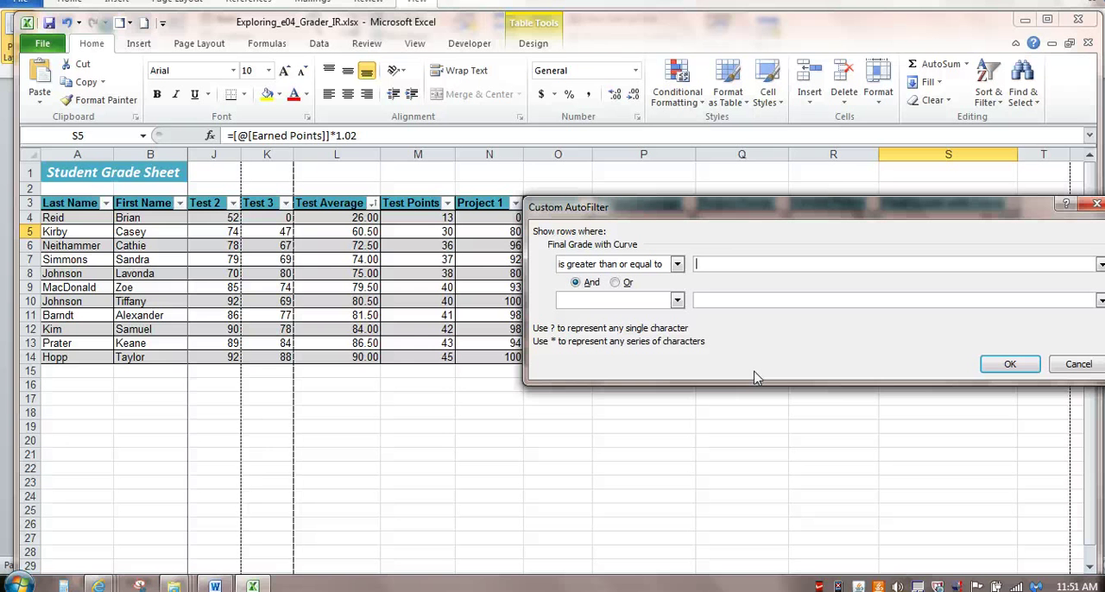
text(60)
click(988, 367)
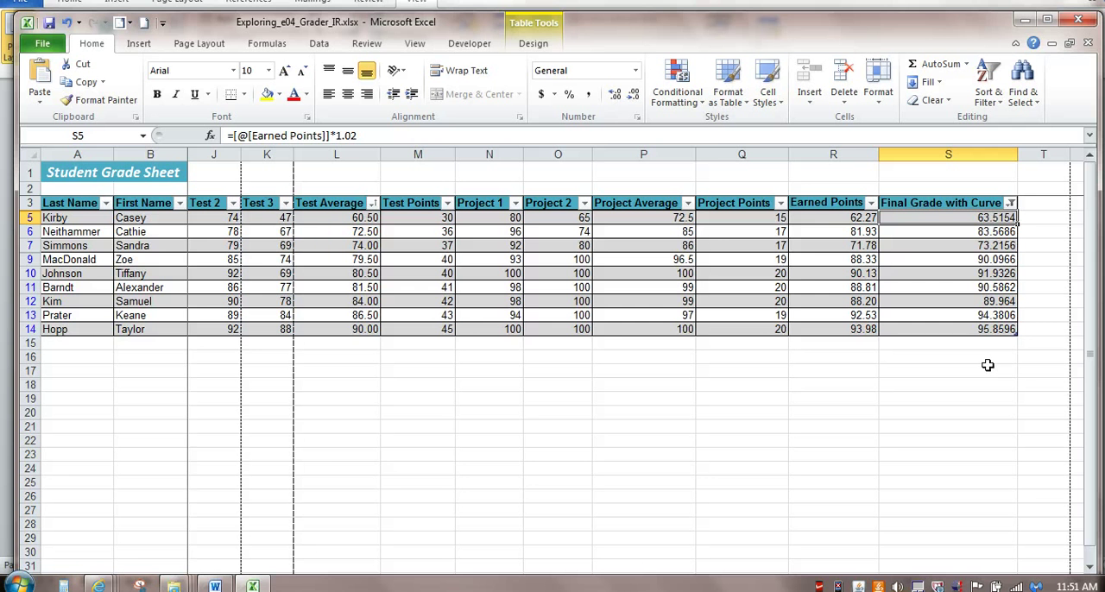
- Check the next assignment instruction in the Word document and add a Total Row to the grade table
key(alt+Tab)
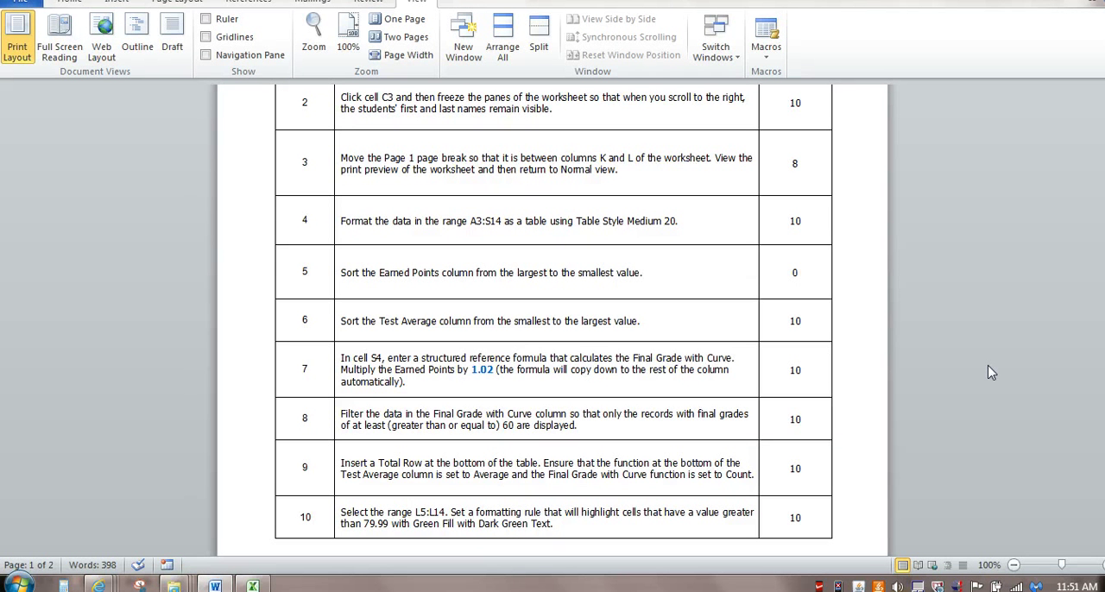
key(alt+Tab)
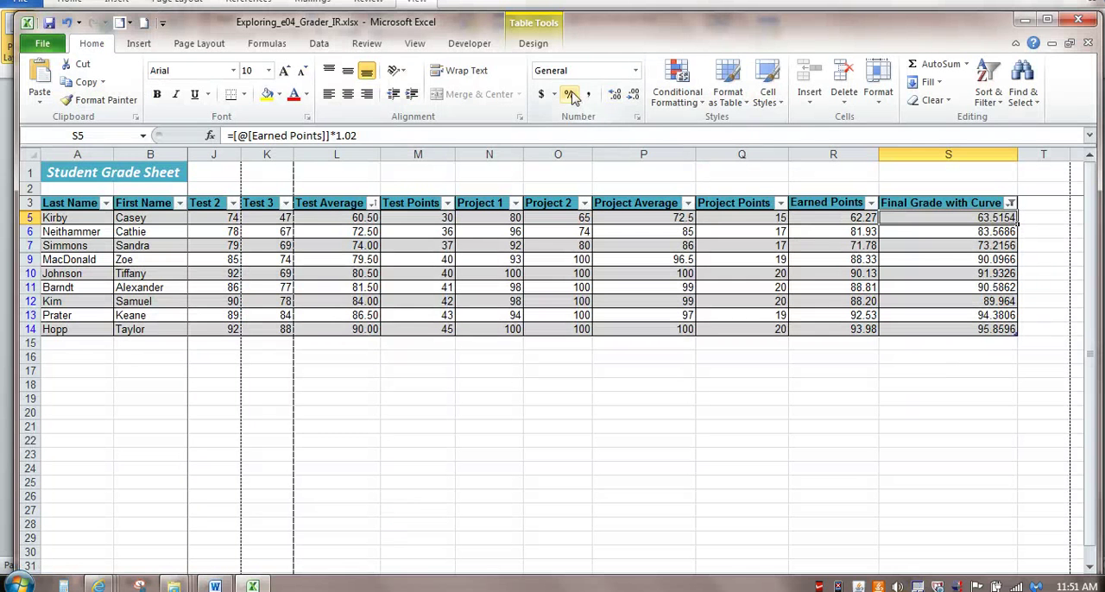
click(535, 45)
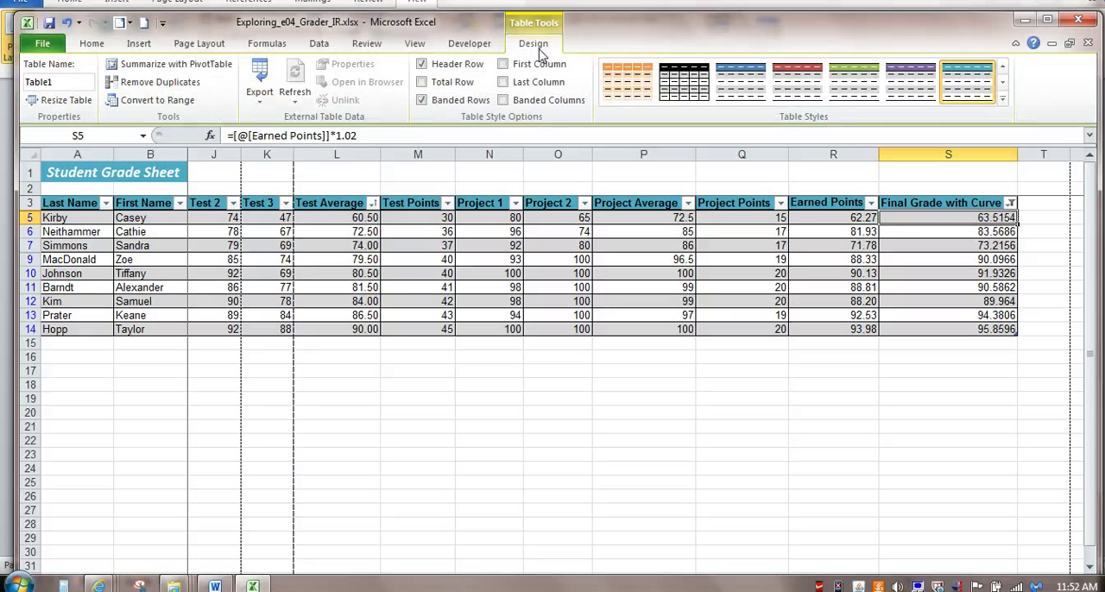
click(423, 82)
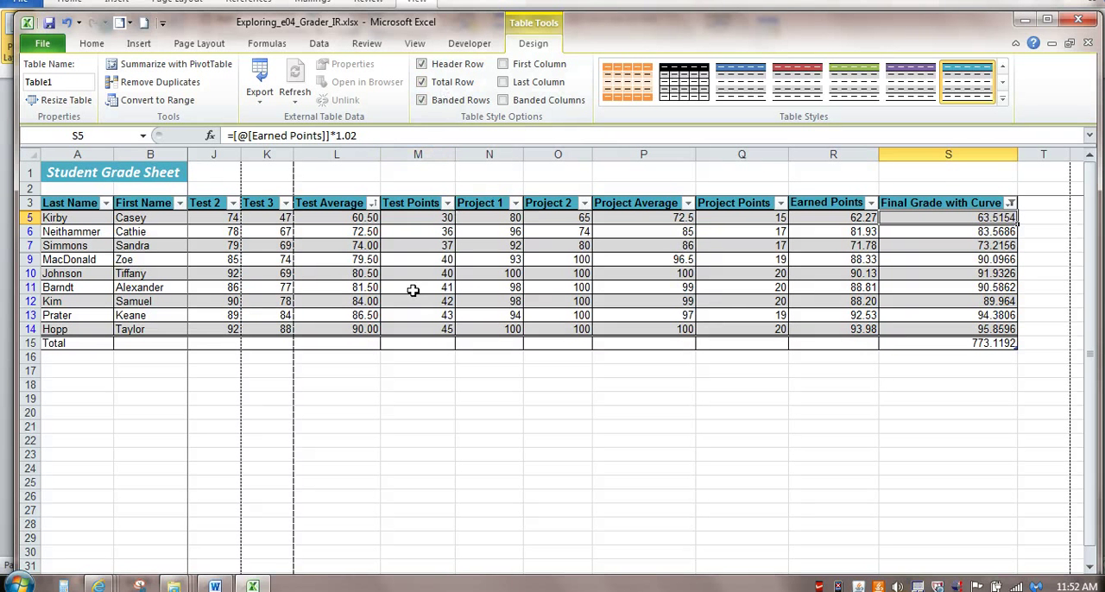
- Set the Total Row function to Average for Test Average and to Count for Final Grade with Curve
click(353, 343)
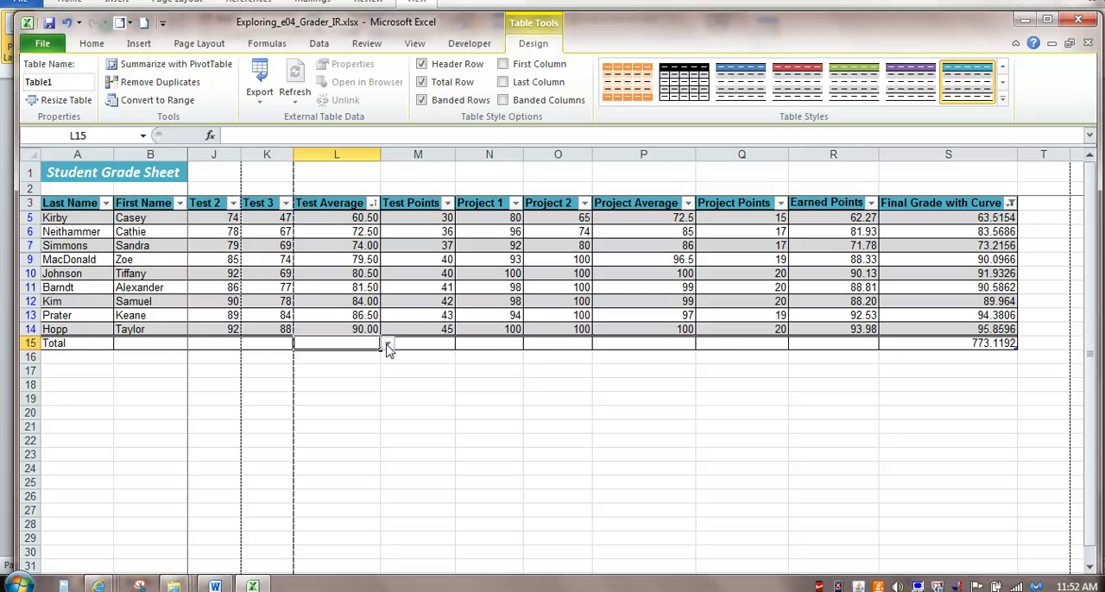
click(387, 344)
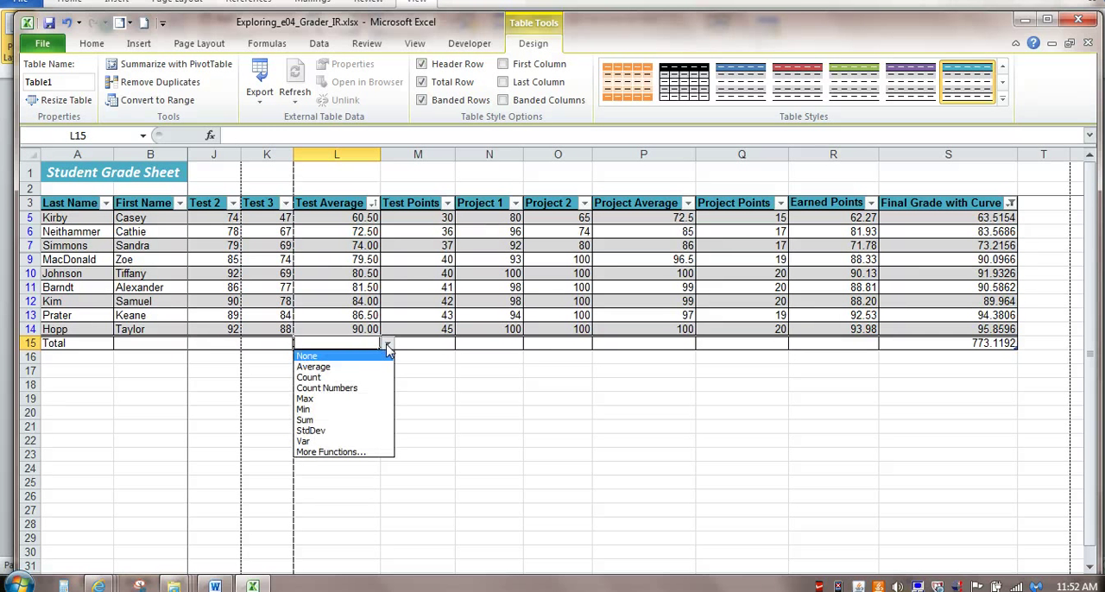
click(373, 369)
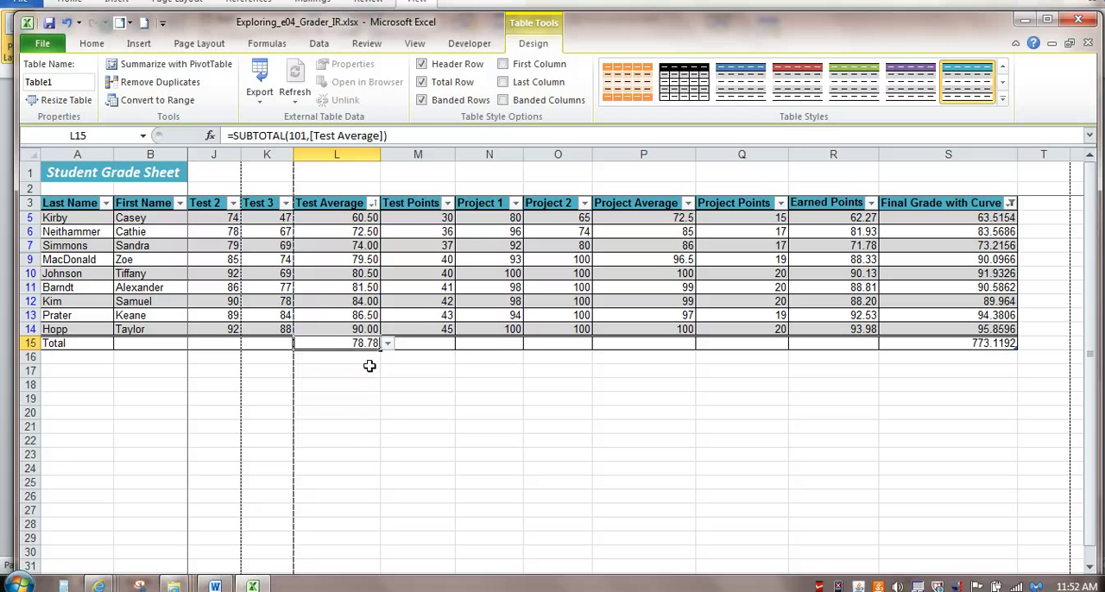
click(955, 346)
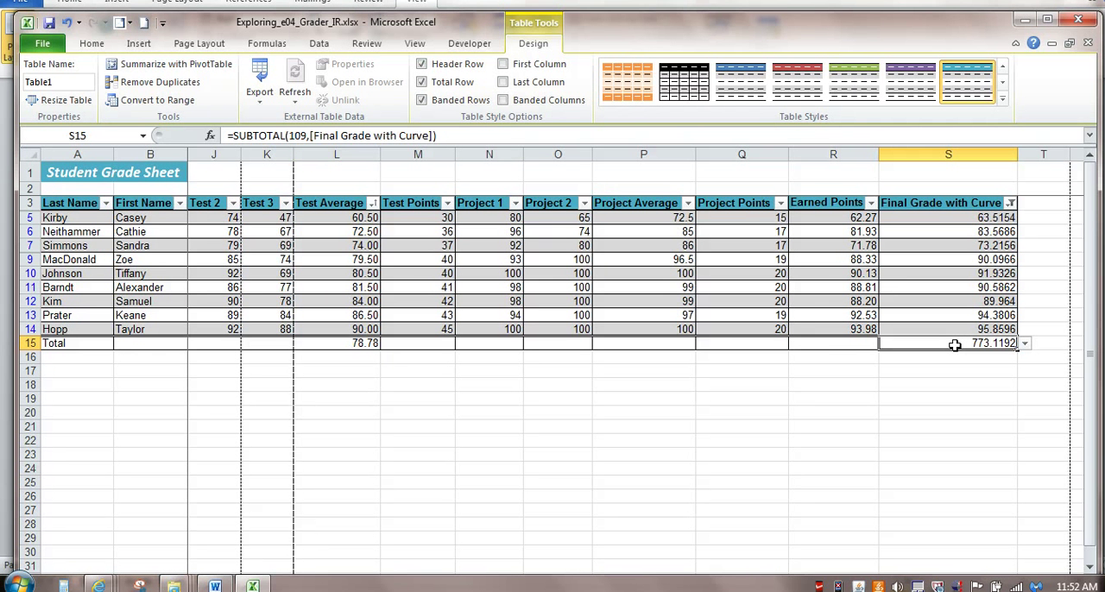
click(1025, 345)
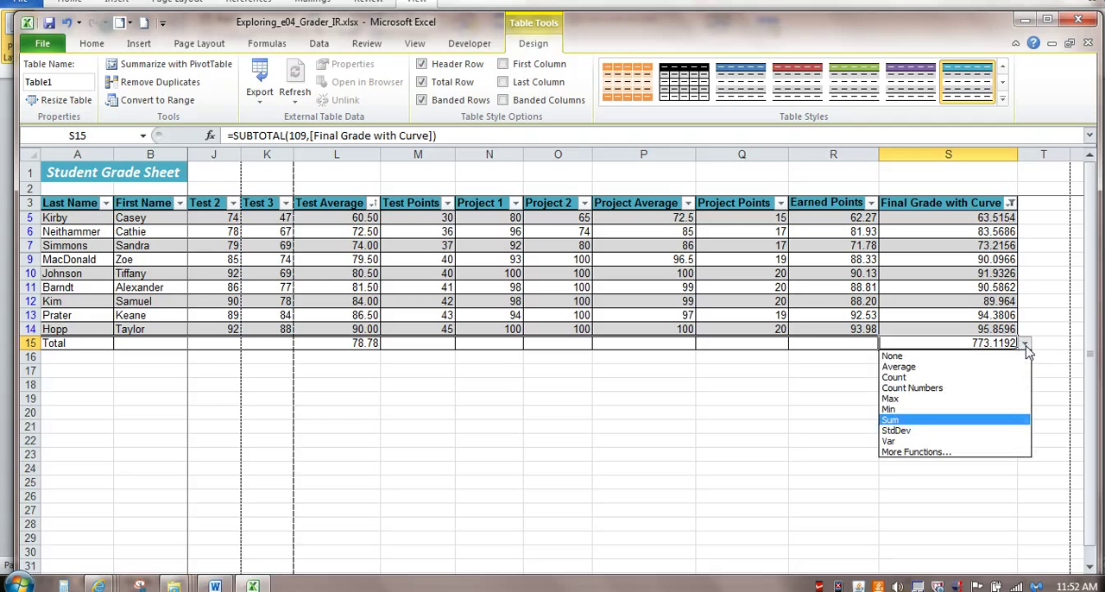
click(985, 378)
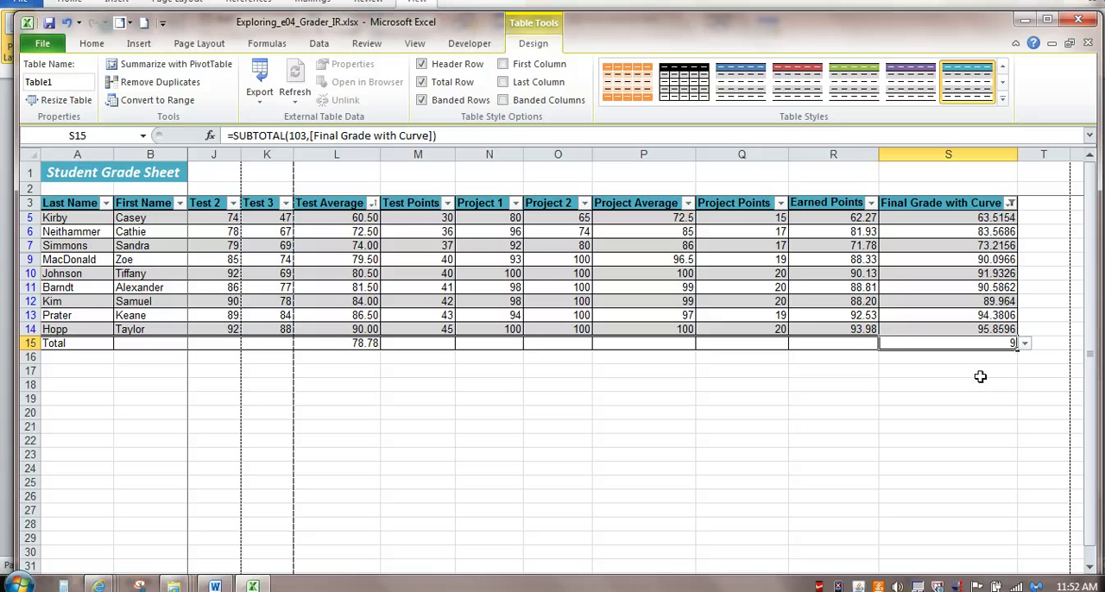
- Check the next instruction in Word and highlight Test Average cells L5:L14 greater than 79.99 with Green Fill with Dark Green Text
key(alt+Tab)
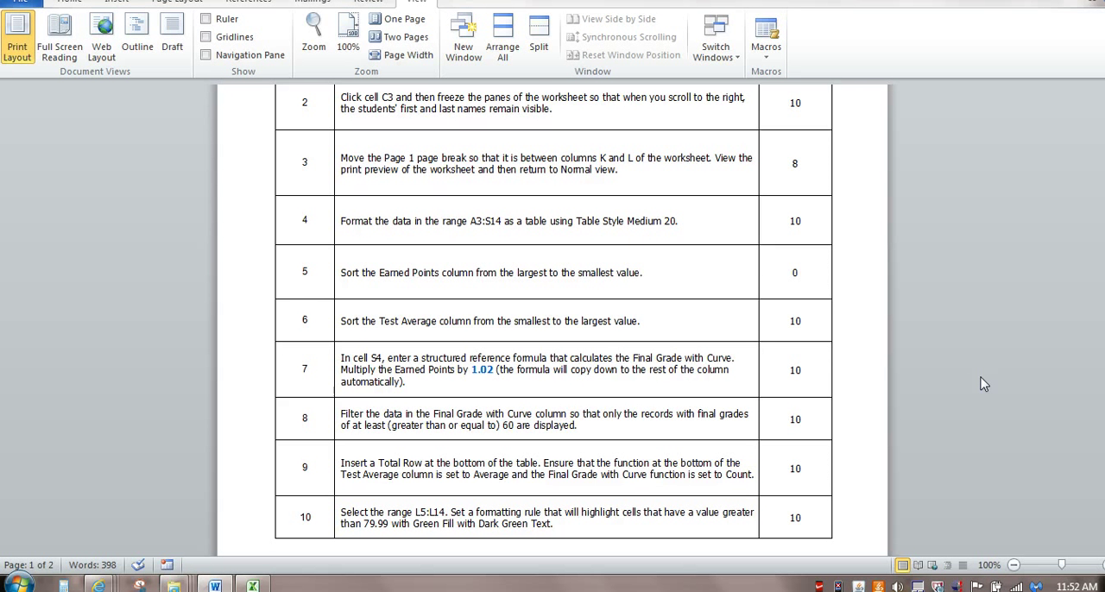
key(alt+Tab)
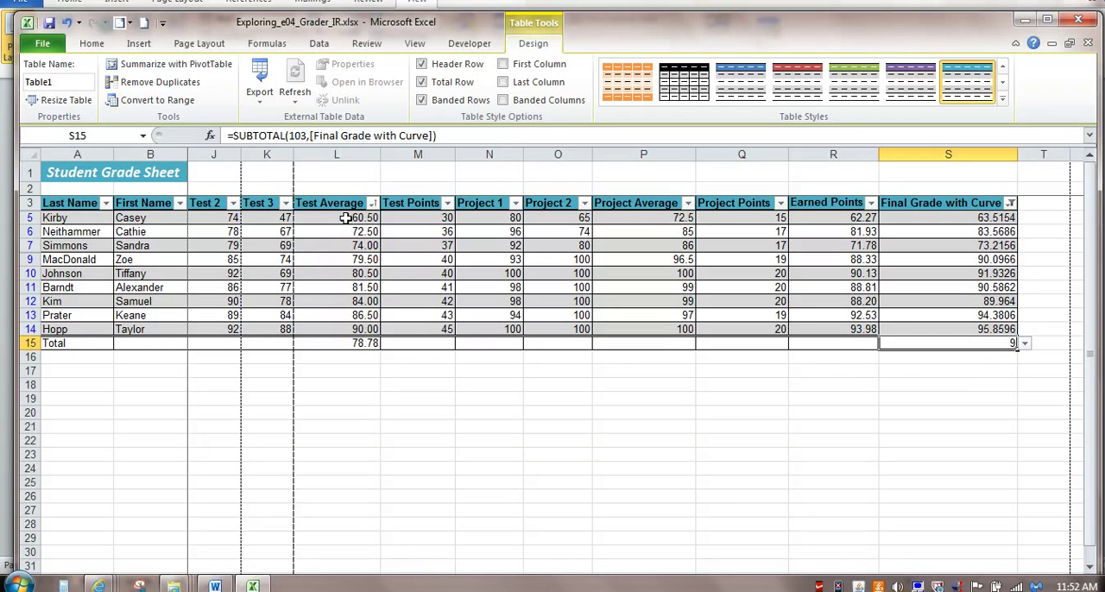
drag(346, 219, 350, 328)
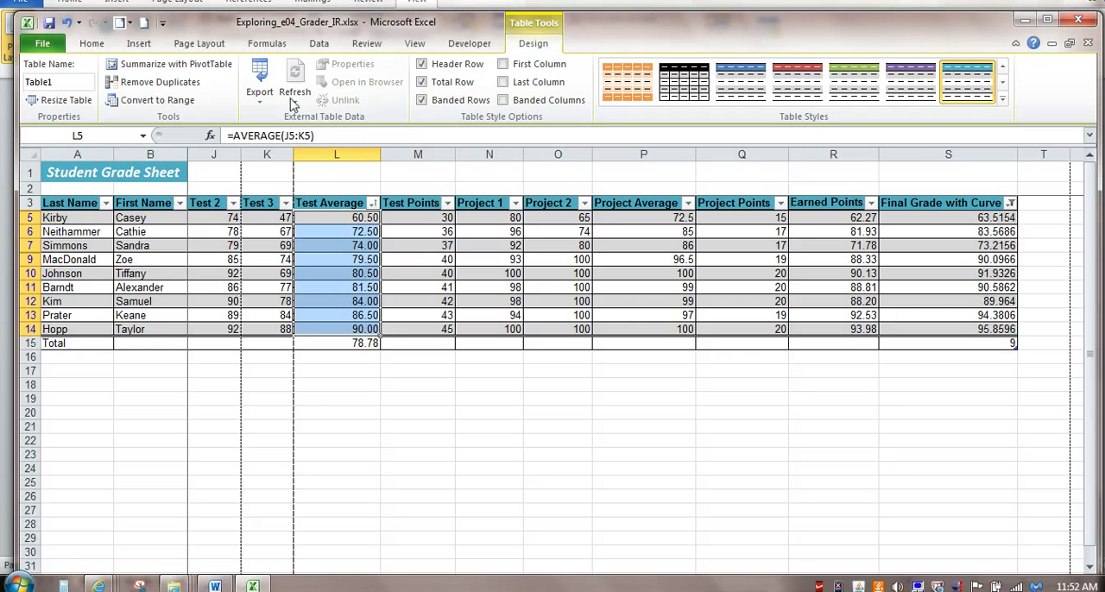
click(91, 45)
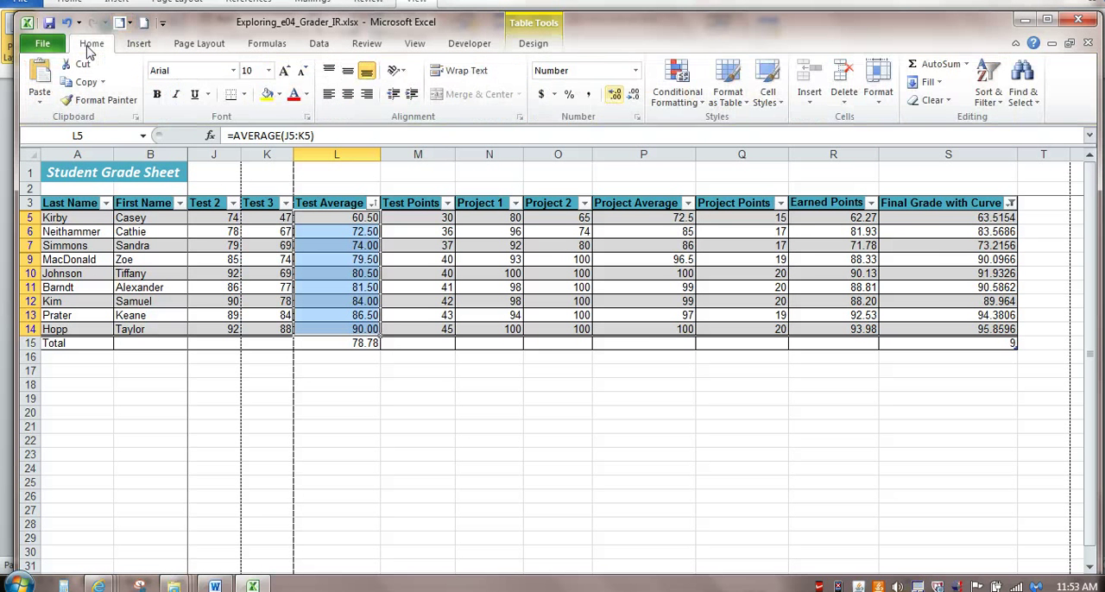
click(679, 102)
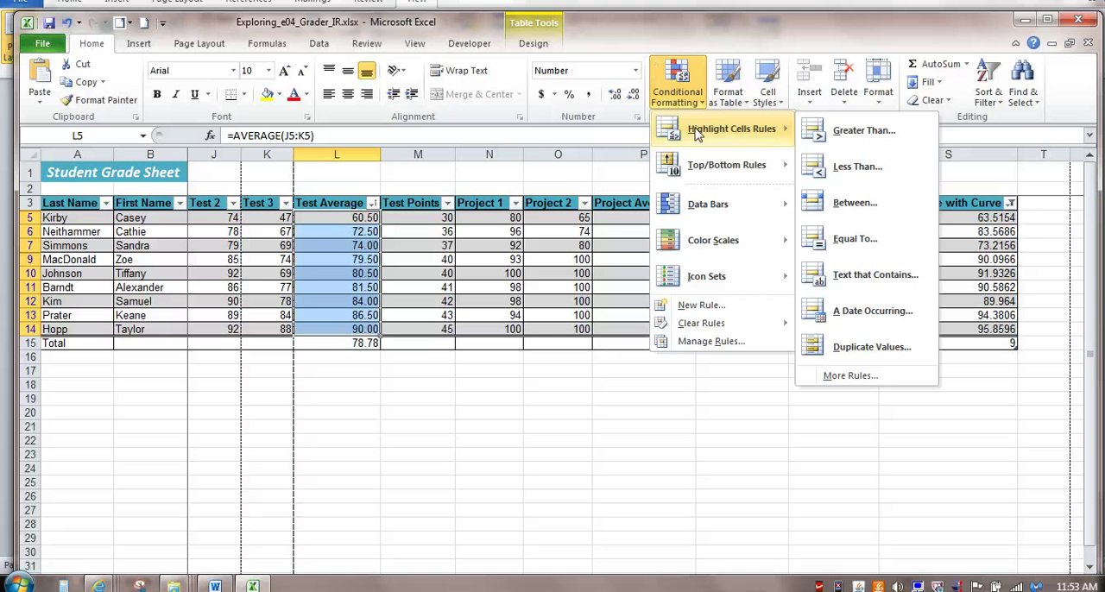
click(844, 134)
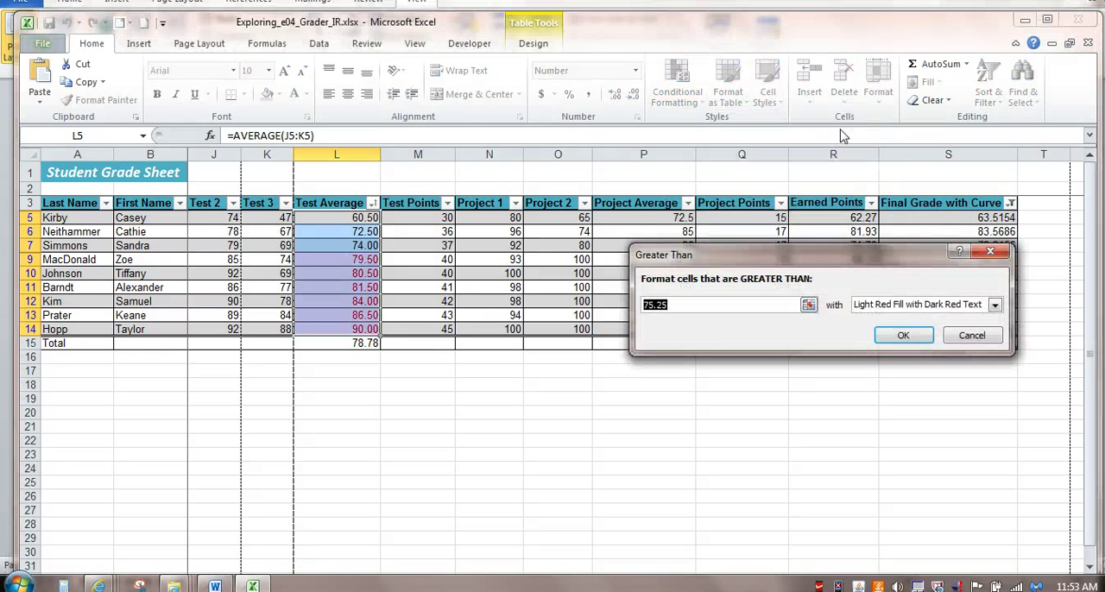
text(79.99)
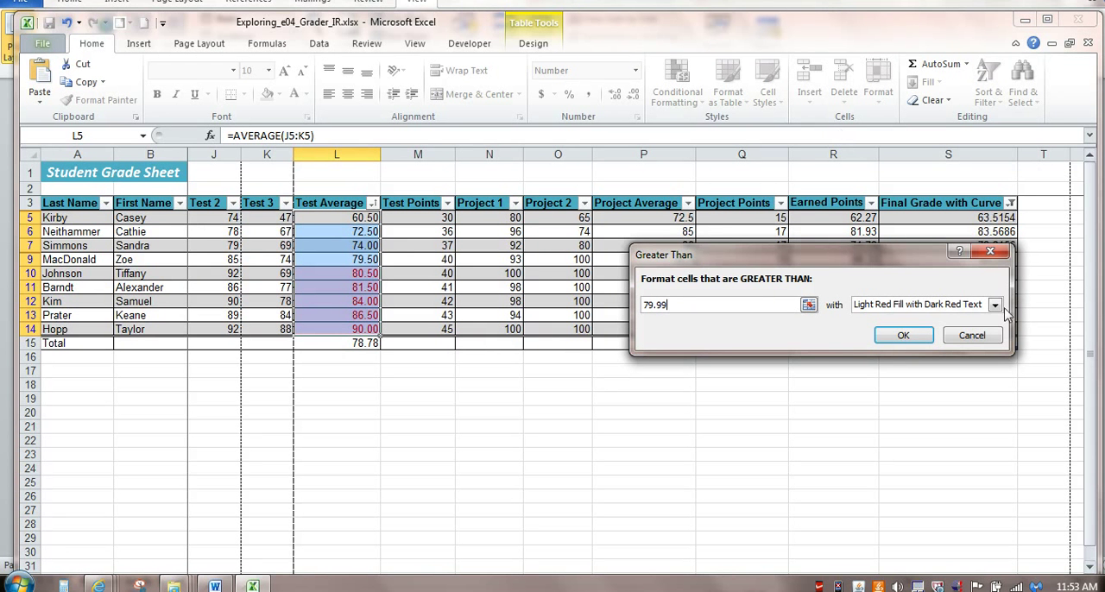
click(996, 307)
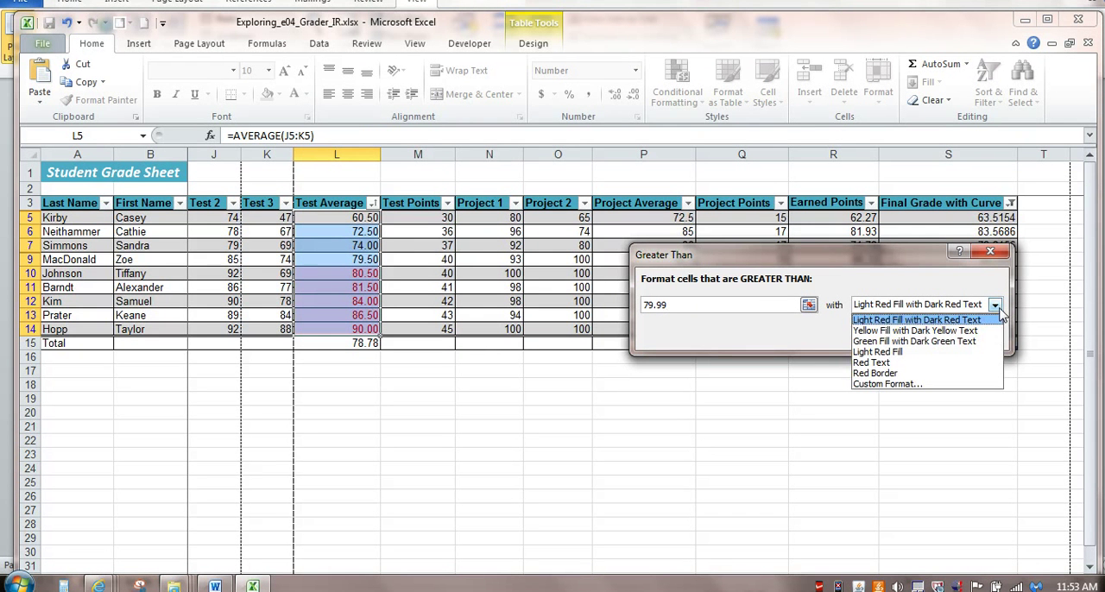
click(967, 341)
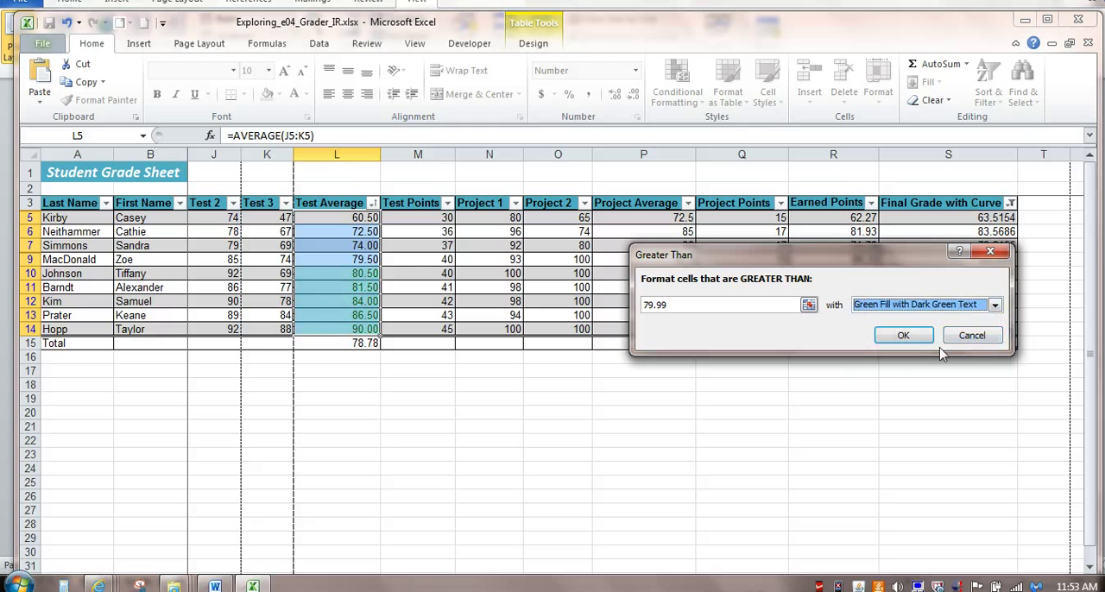
click(911, 341)
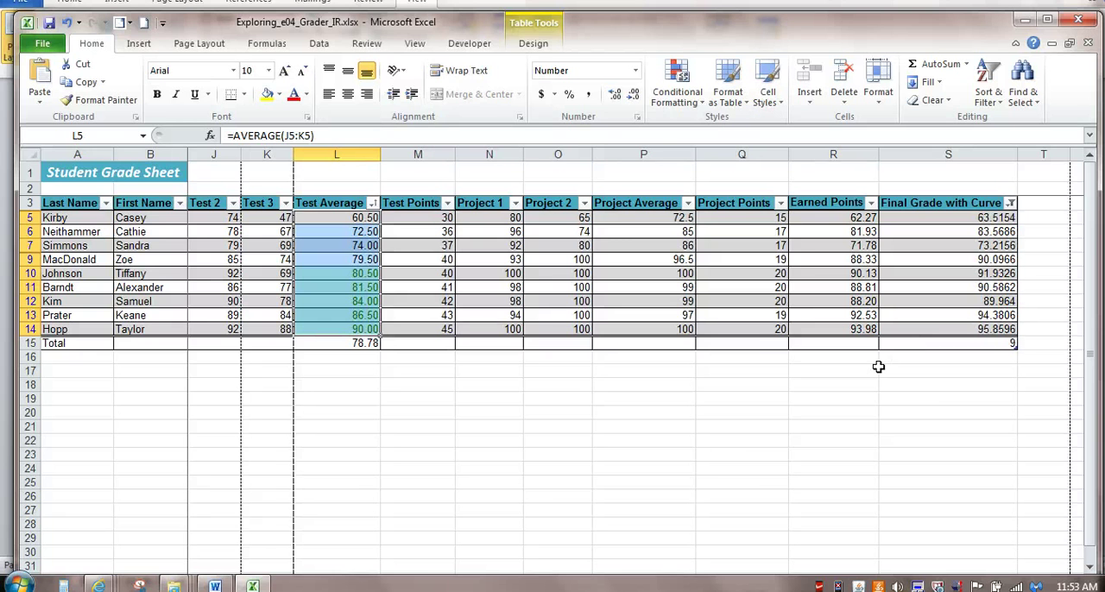
- Read the page 2 instructions in Word and apply Light Blue gradient fill data bars to the Final Grade with Curve range S5:S14
key(alt+Tab)
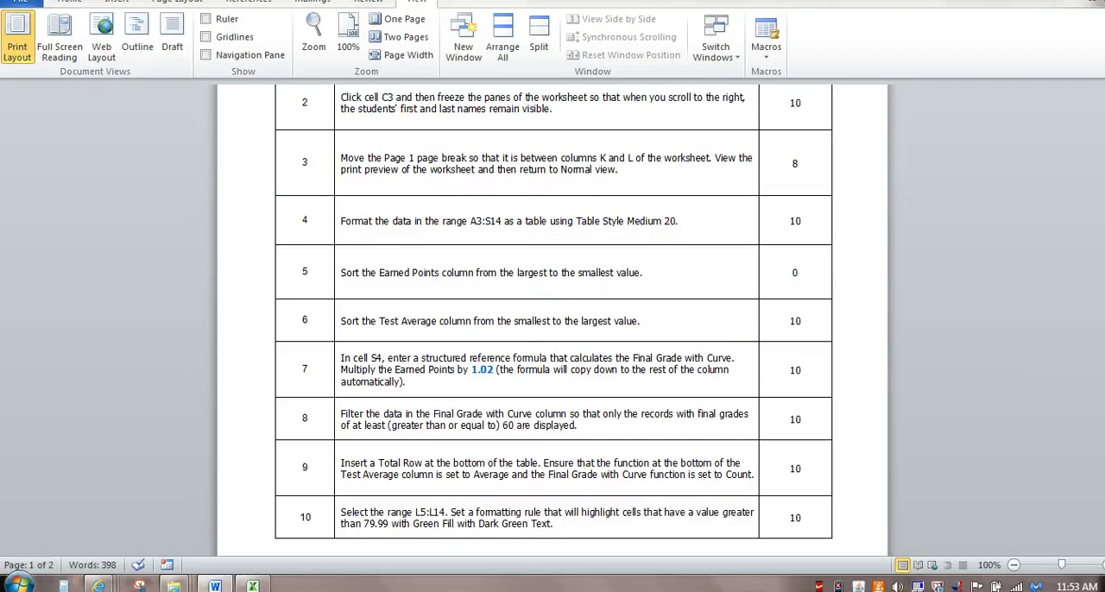
drag(1104, 259, 1104, 386)
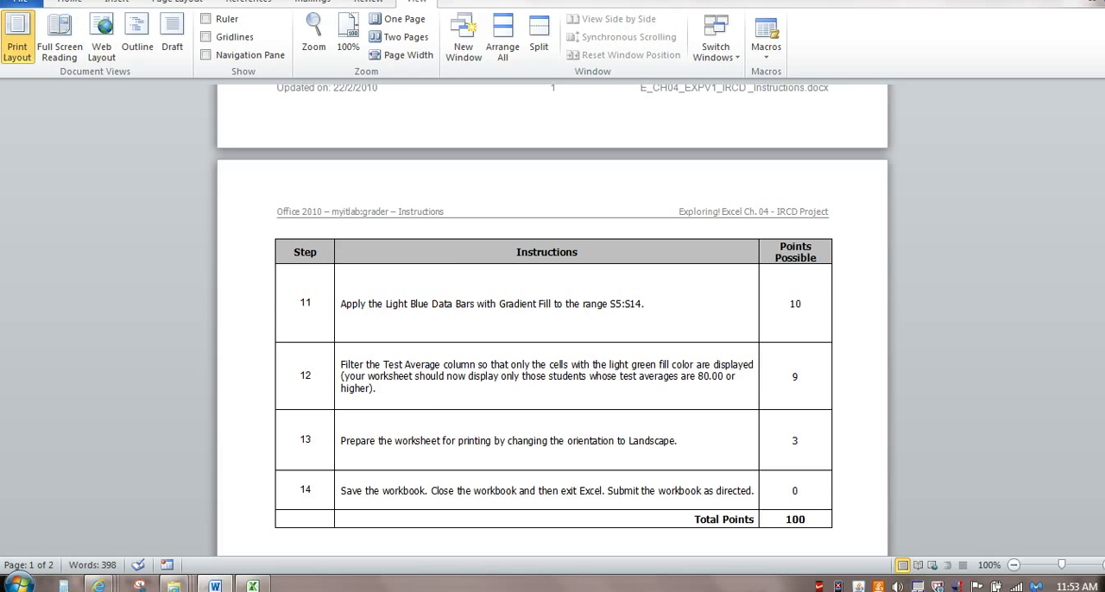
key(alt+Tab)
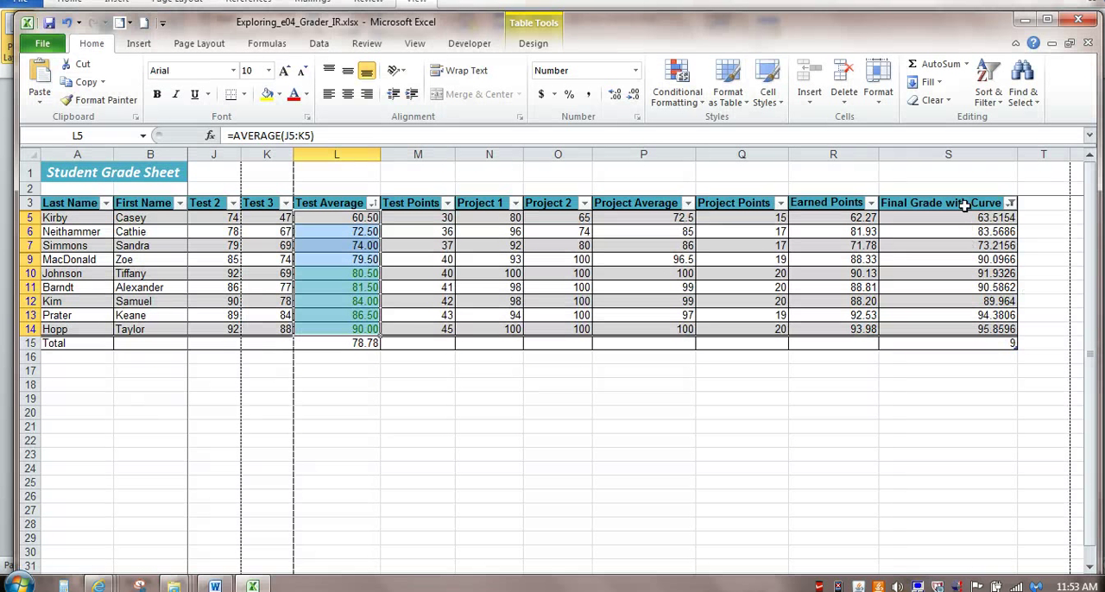
drag(965, 217, 964, 332)
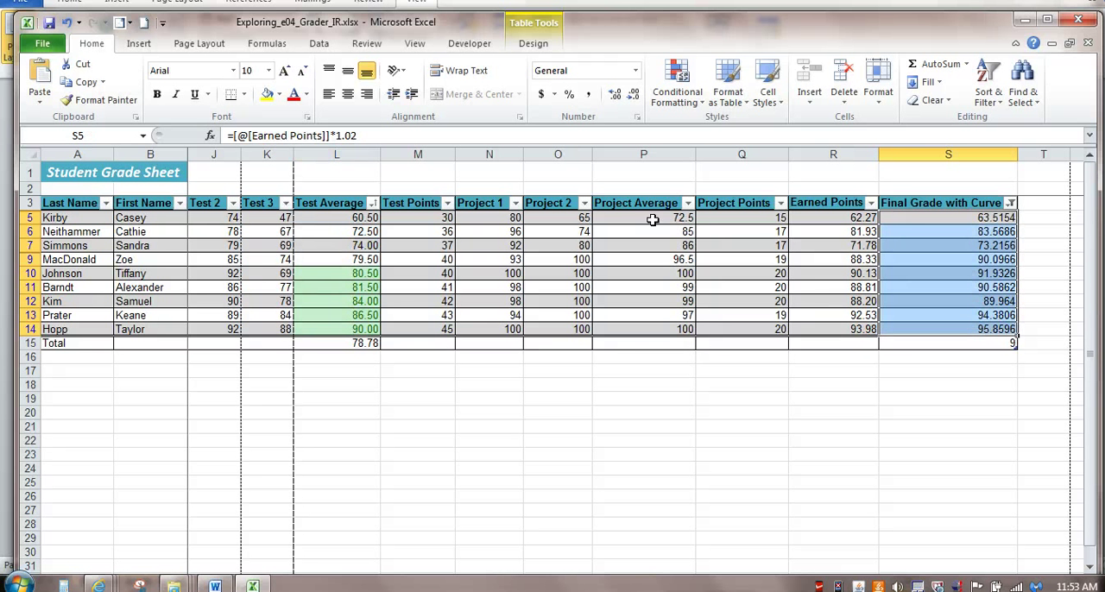
click(660, 102)
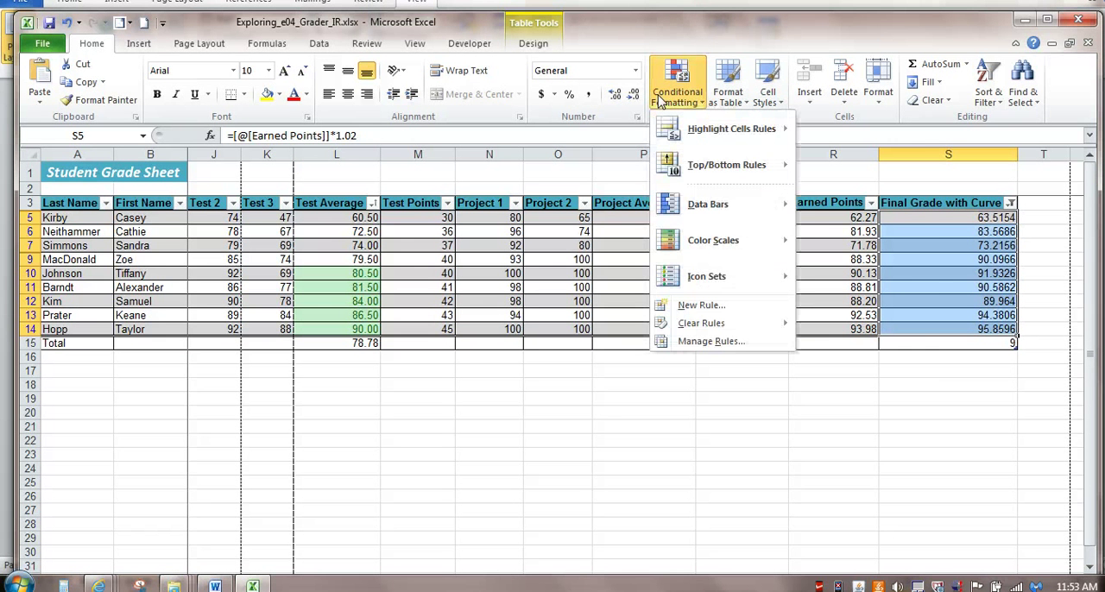
mouse_move(724, 204)
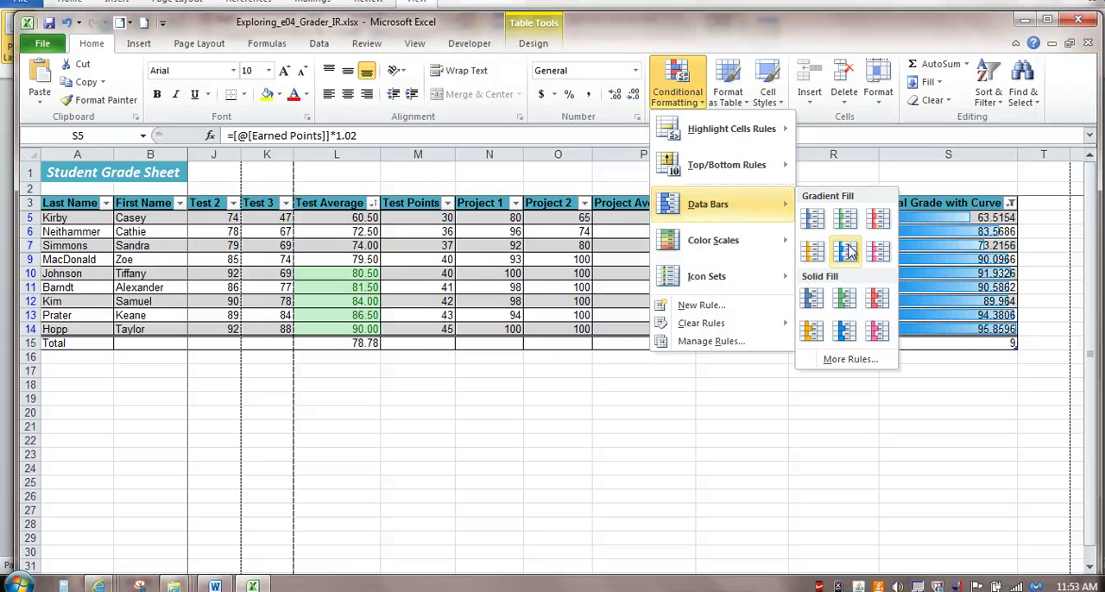
click(847, 250)
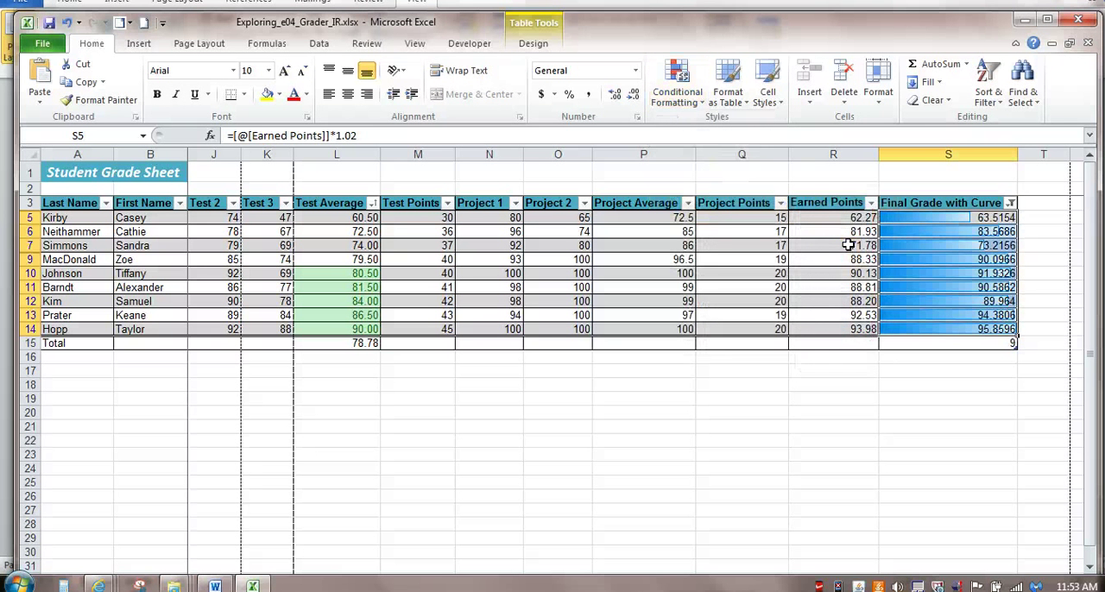
- Check the next instruction in Word and filter the Test Average column by the light green cell color
key(alt+Tab)
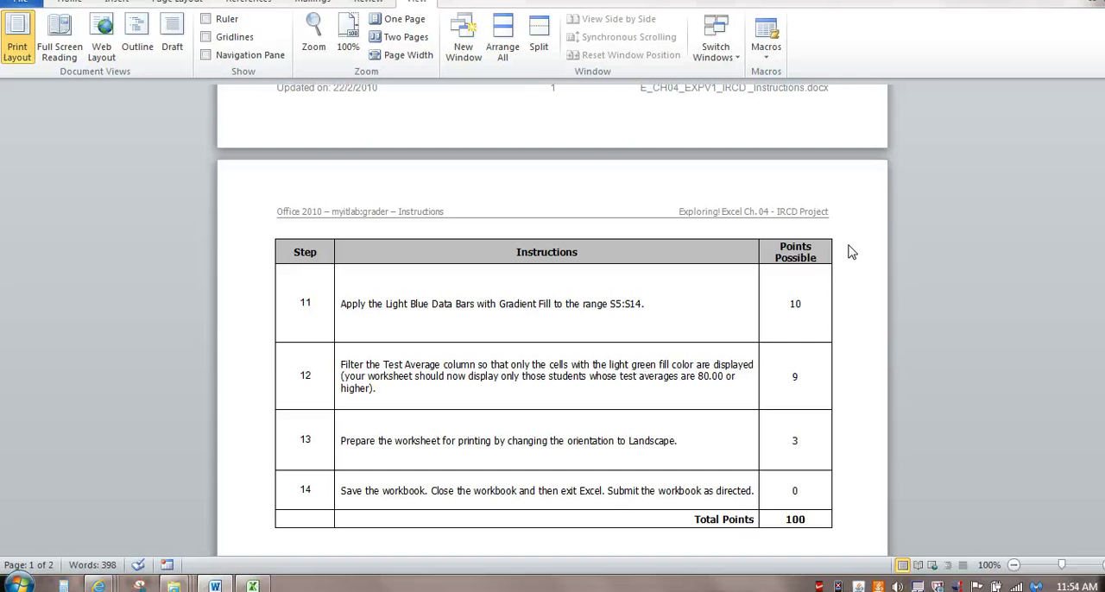
key(alt+Tab)
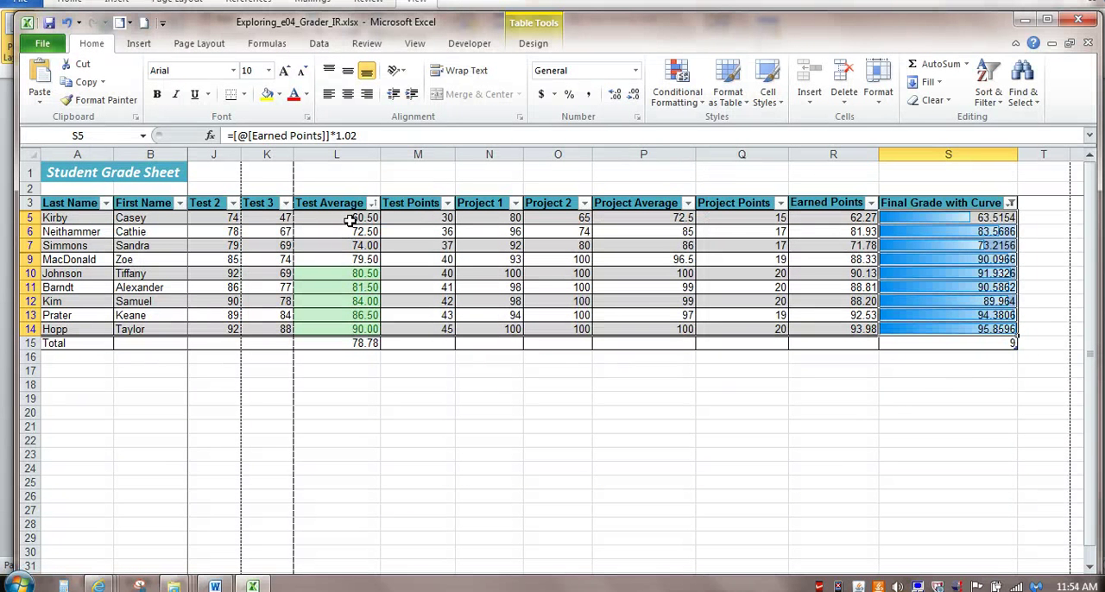
click(372, 204)
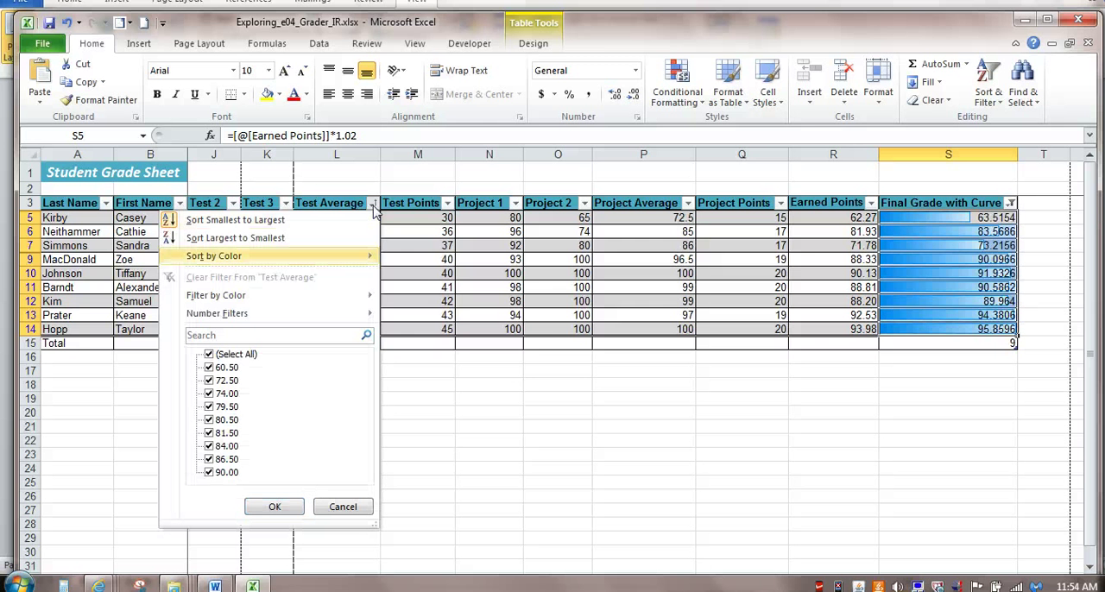
mouse_move(374, 296)
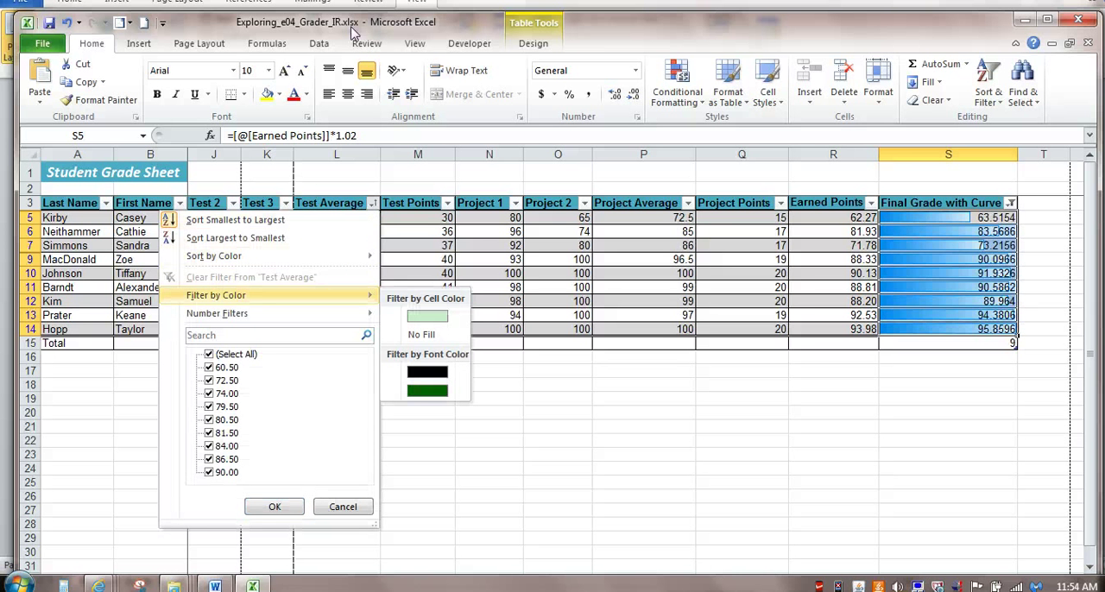
click(426, 316)
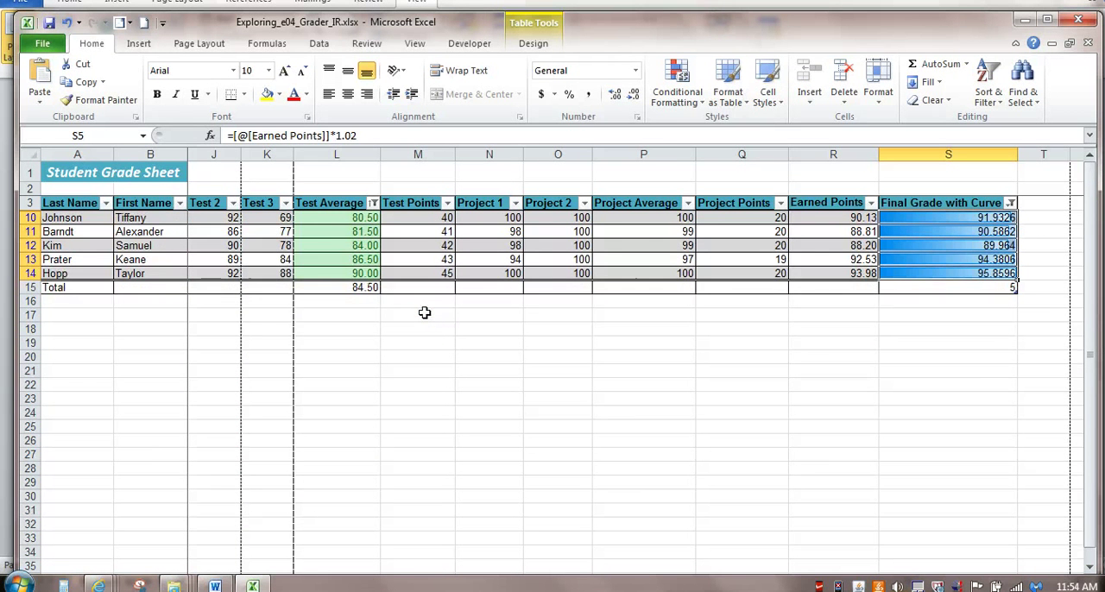
- Check the next instruction in Word and change the worksheet's page orientation to Landscape
key(alt+Tab)
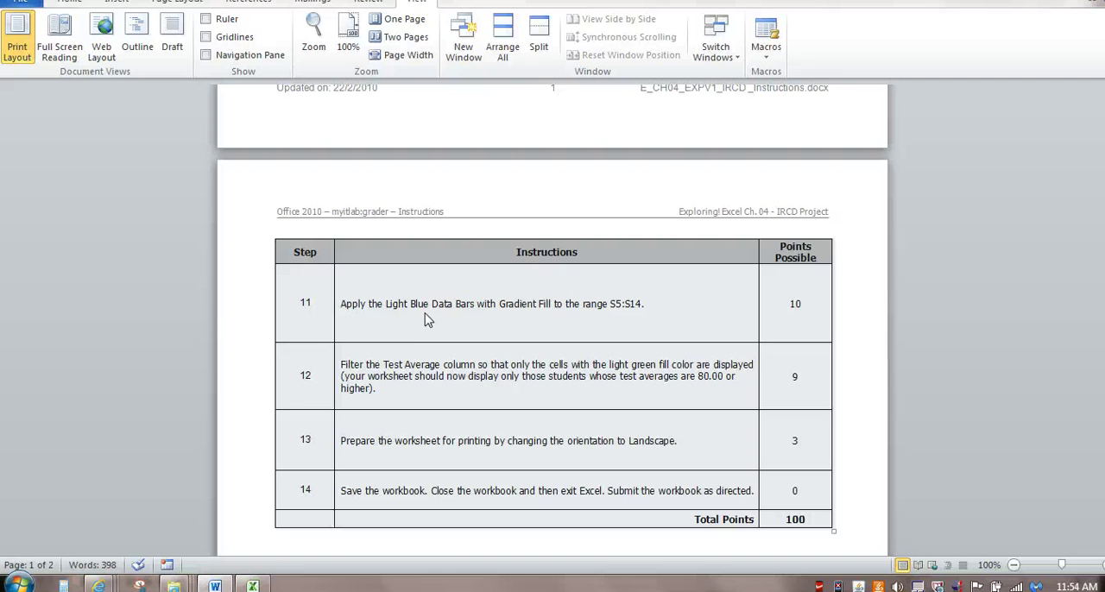
key(alt+Tab)
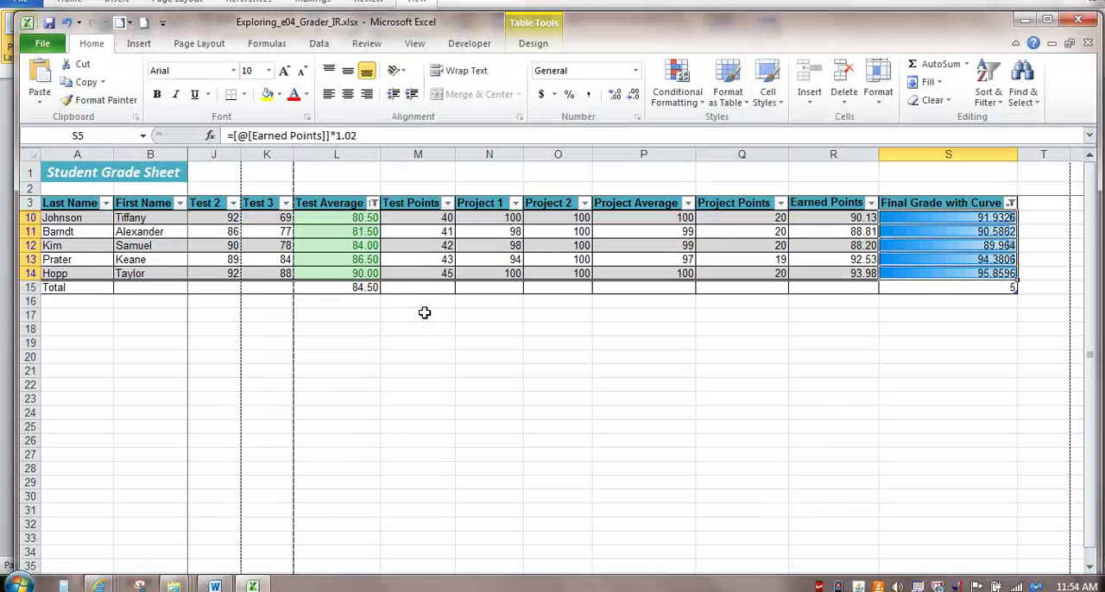
click(200, 45)
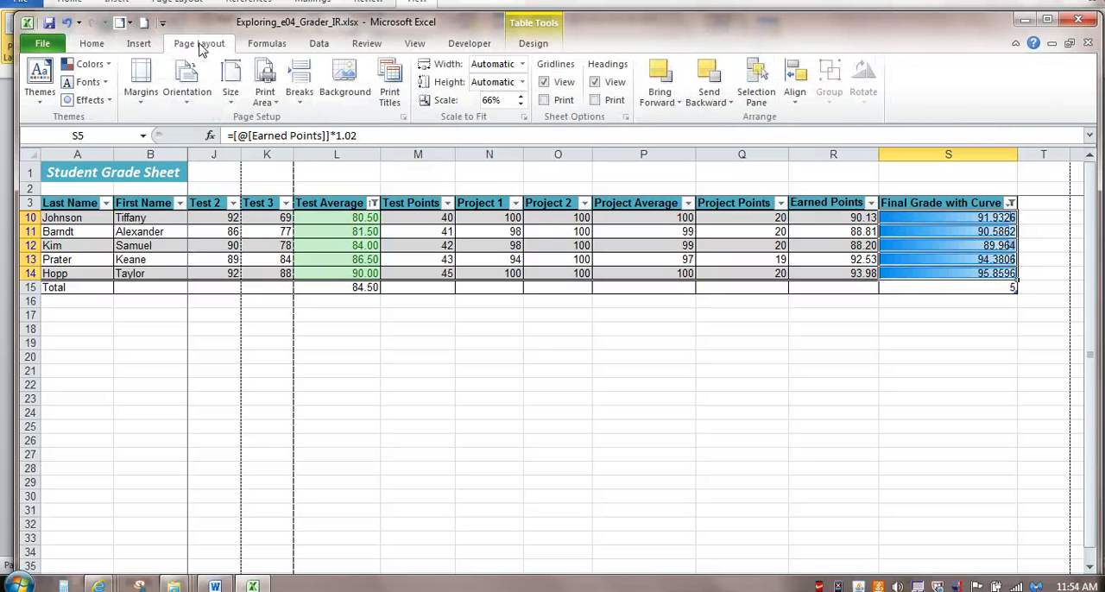
click(198, 87)
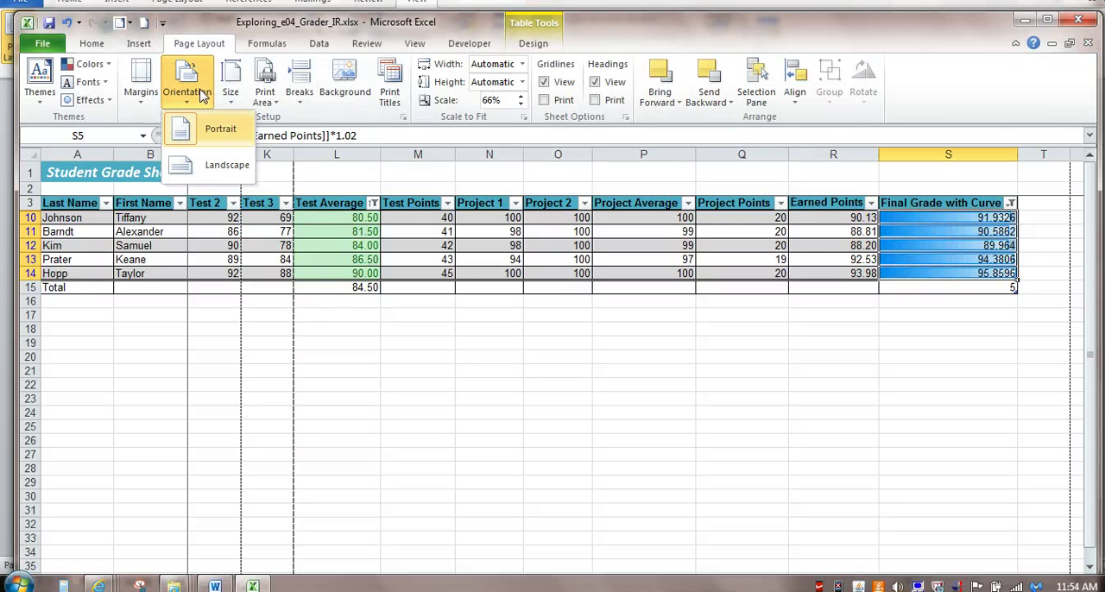
click(218, 161)
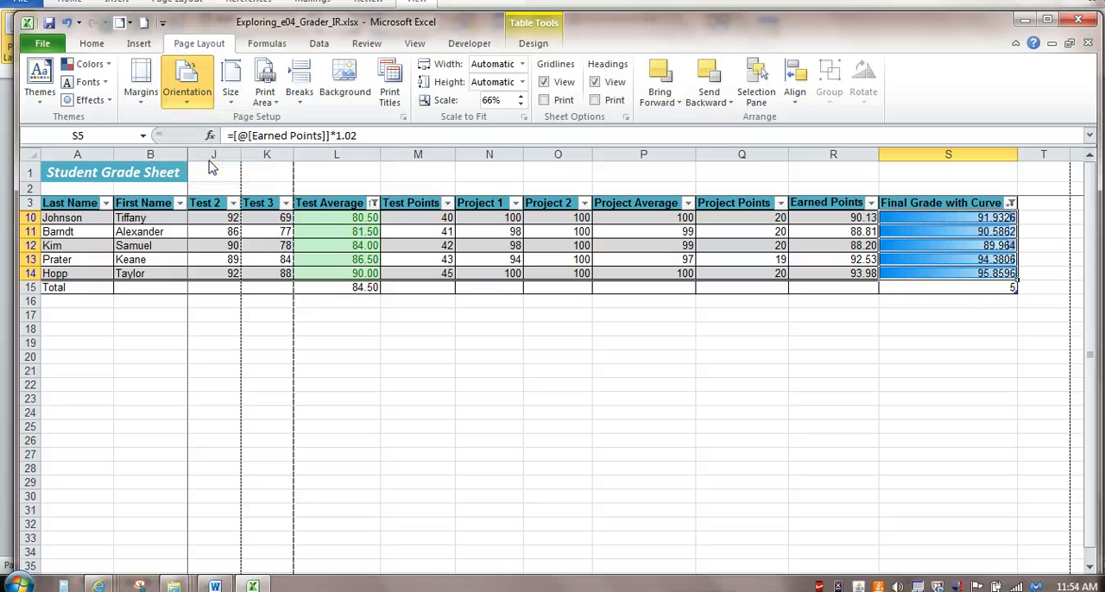